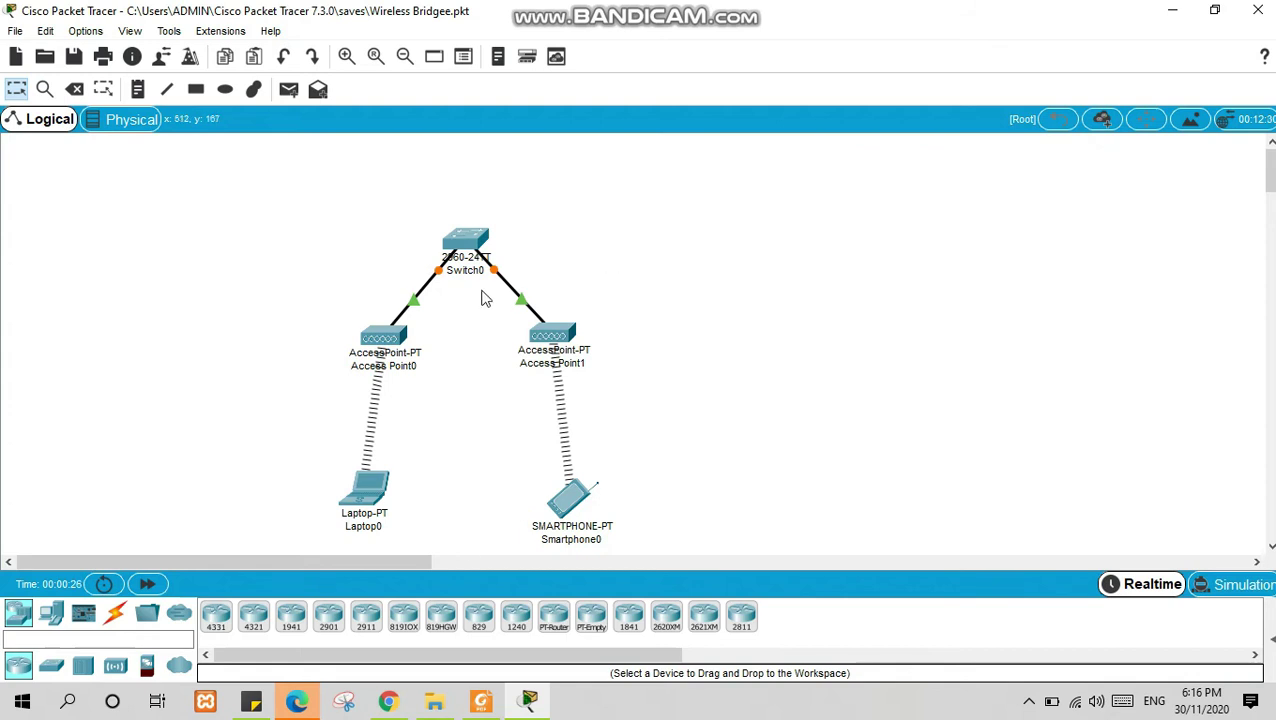
Switch to the DHCP lab guide in Foxit Reader and examine the scenario's network diagram and the first experiment steps.
{"action": "left_click", "coordinate": [480, 710]}
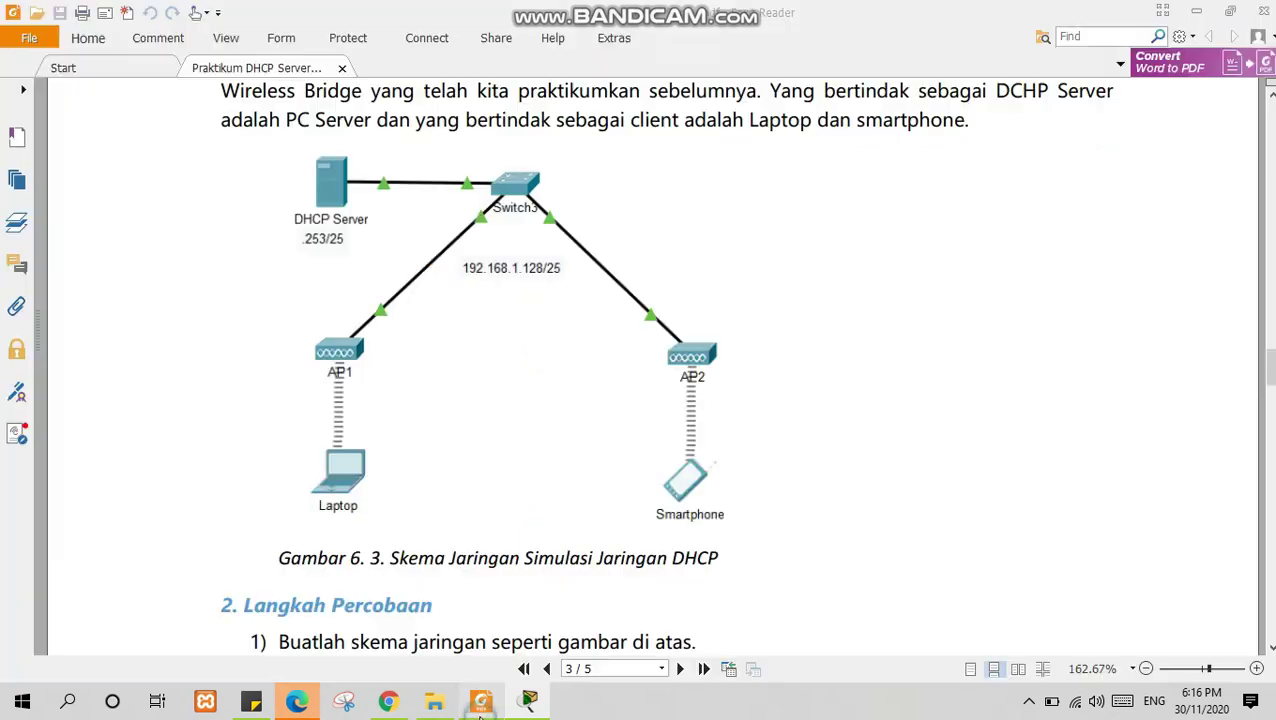
{"action": "scroll", "coordinate": [521, 541], "scroll_direction": "down", "scroll_amount": 5}
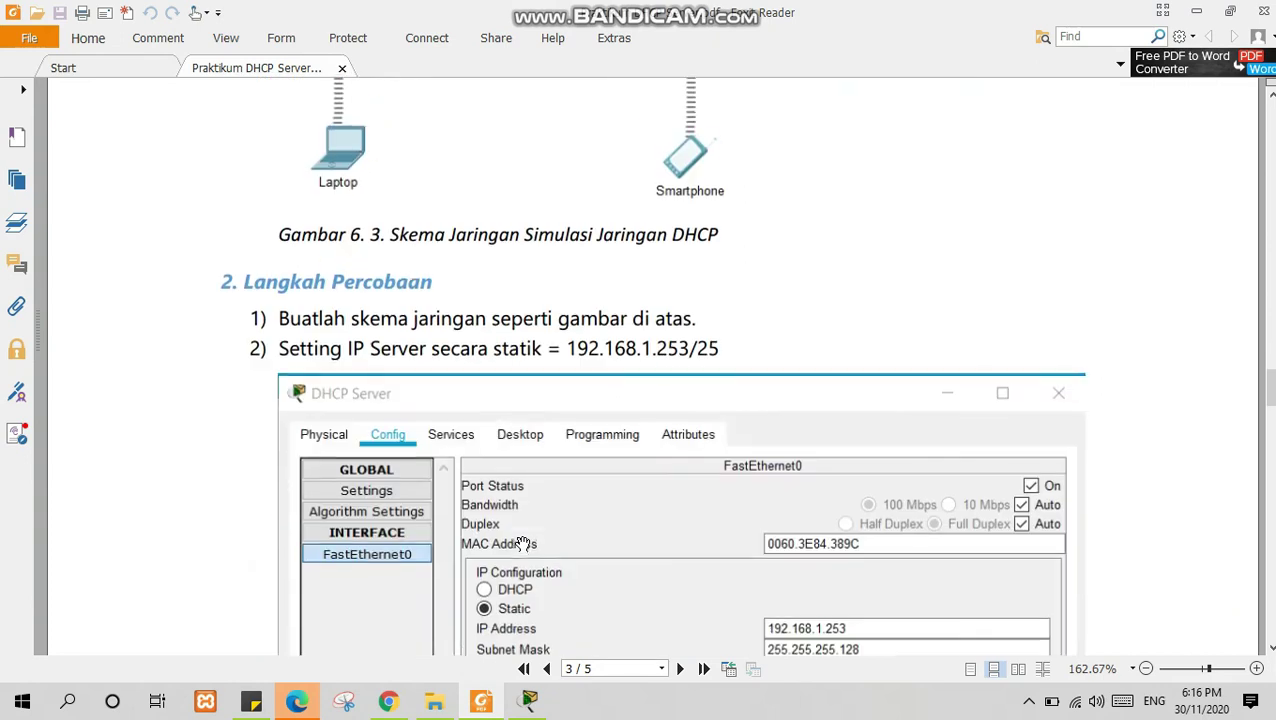
{"action": "scroll", "coordinate": [521, 541], "scroll_direction": "down", "scroll_amount": 1}
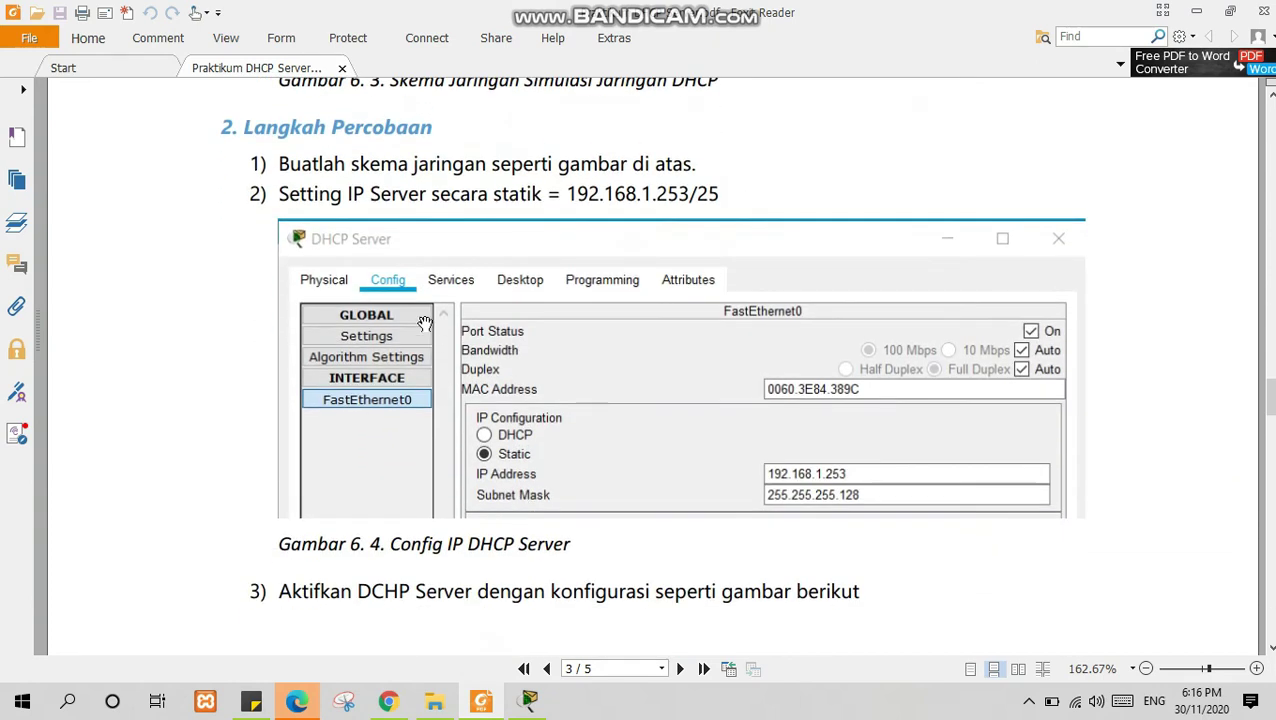
{"action": "scroll", "coordinate": [409, 239], "scroll_direction": "up", "scroll_amount": 8}
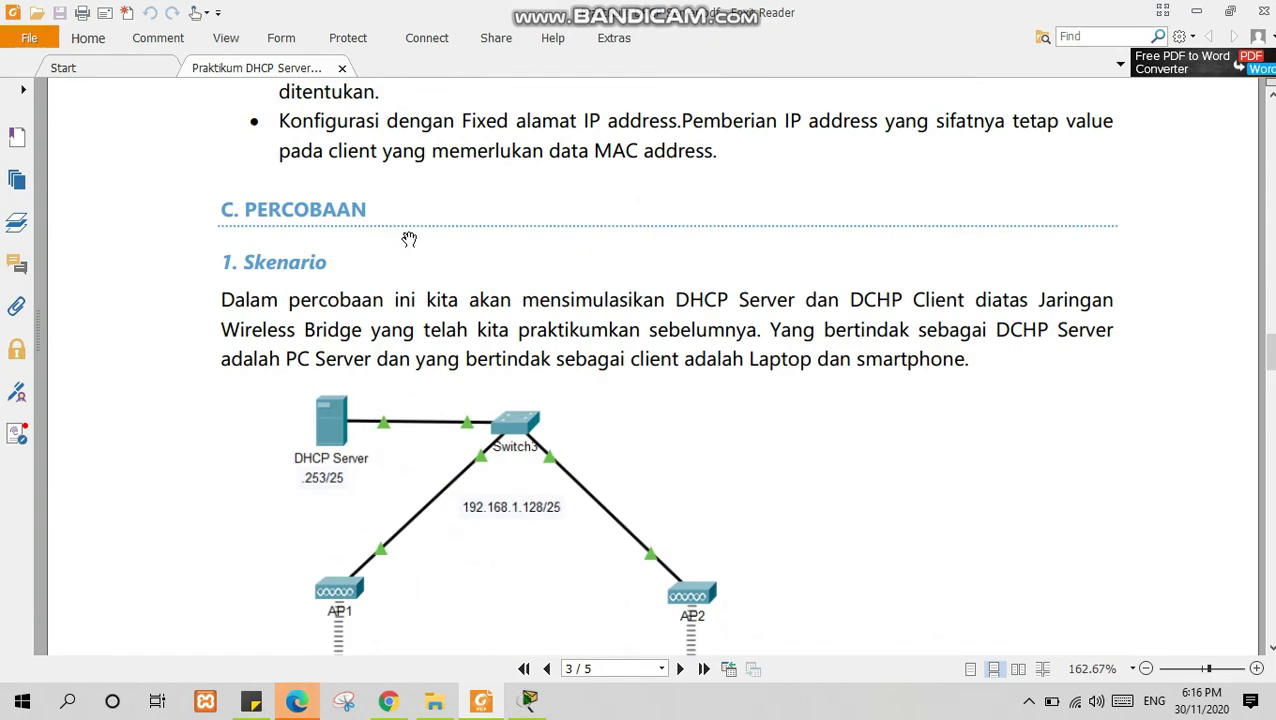
{"action": "scroll", "coordinate": [390, 270], "scroll_direction": "down", "scroll_amount": 1}
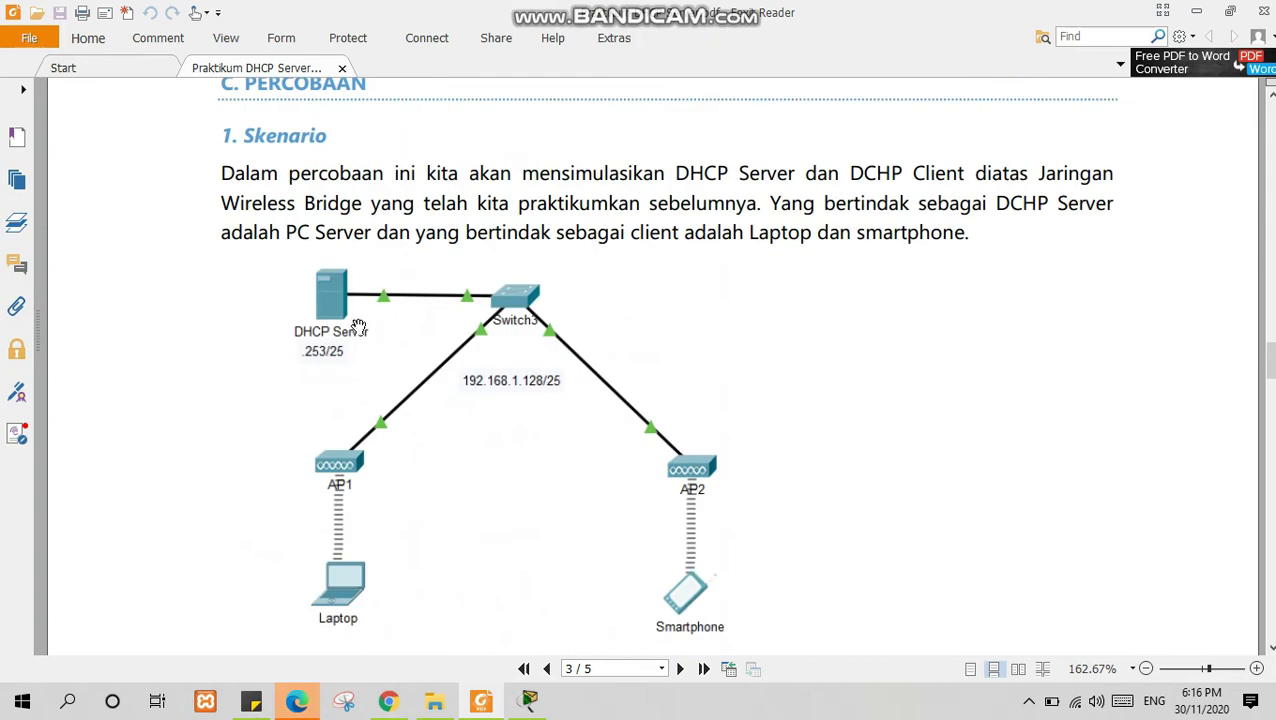
Return to Cisco Packet Tracer and add a generic Server end device above and to the left of Switch0.
{"action": "left_click", "coordinate": [529, 700]}
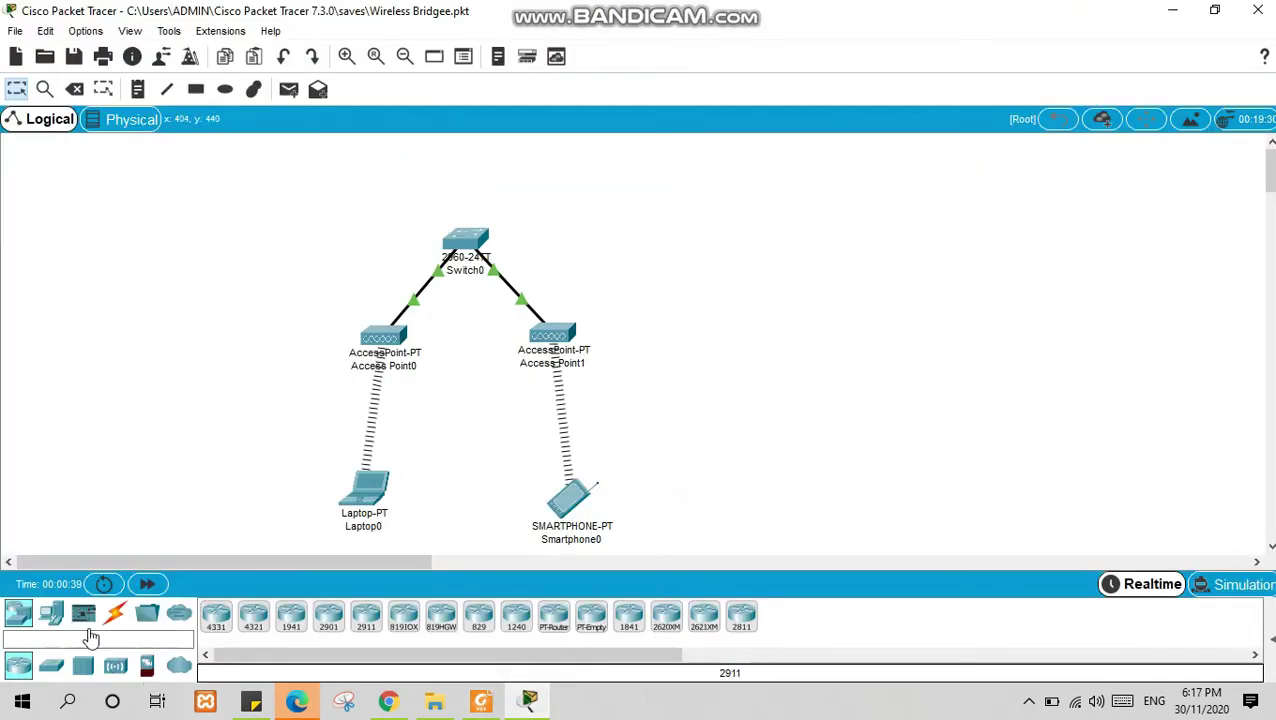
{"action": "left_click", "coordinate": [58, 622]}
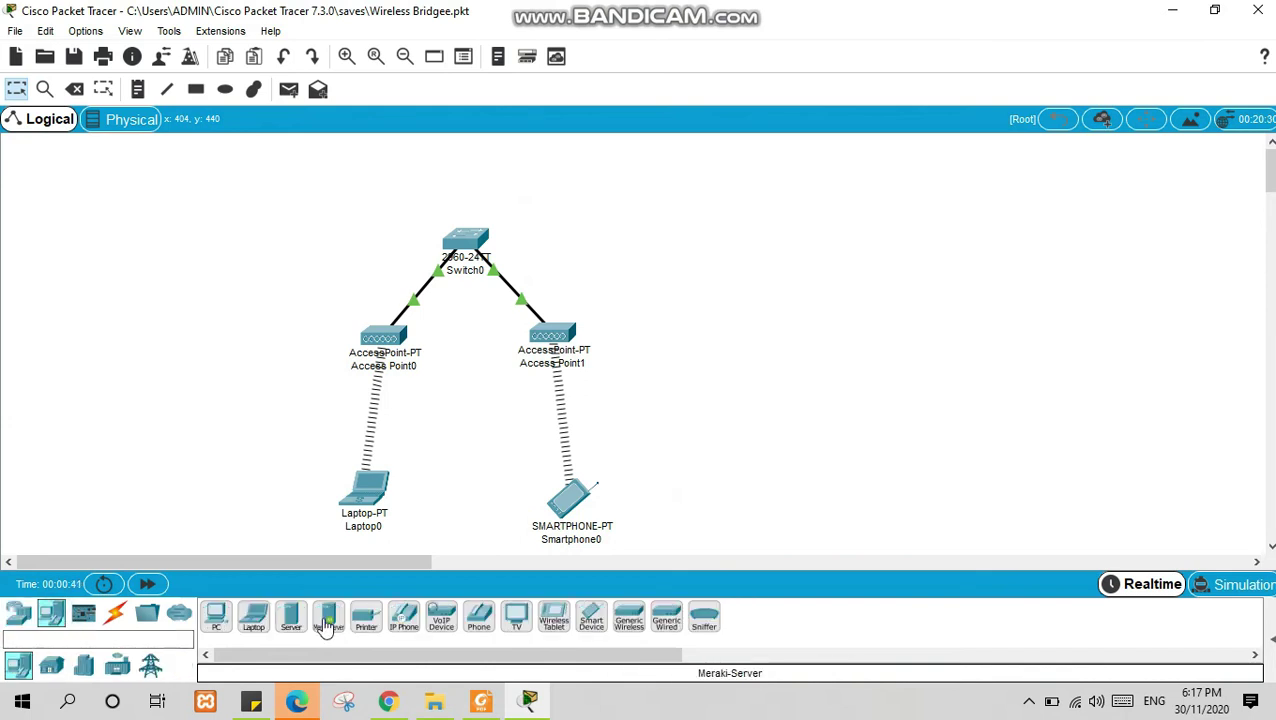
{"action": "left_click_drag", "start_coordinate": [290, 622], "coordinate": [336, 157]}
{"action": "left_click", "coordinate": [292, 281]}
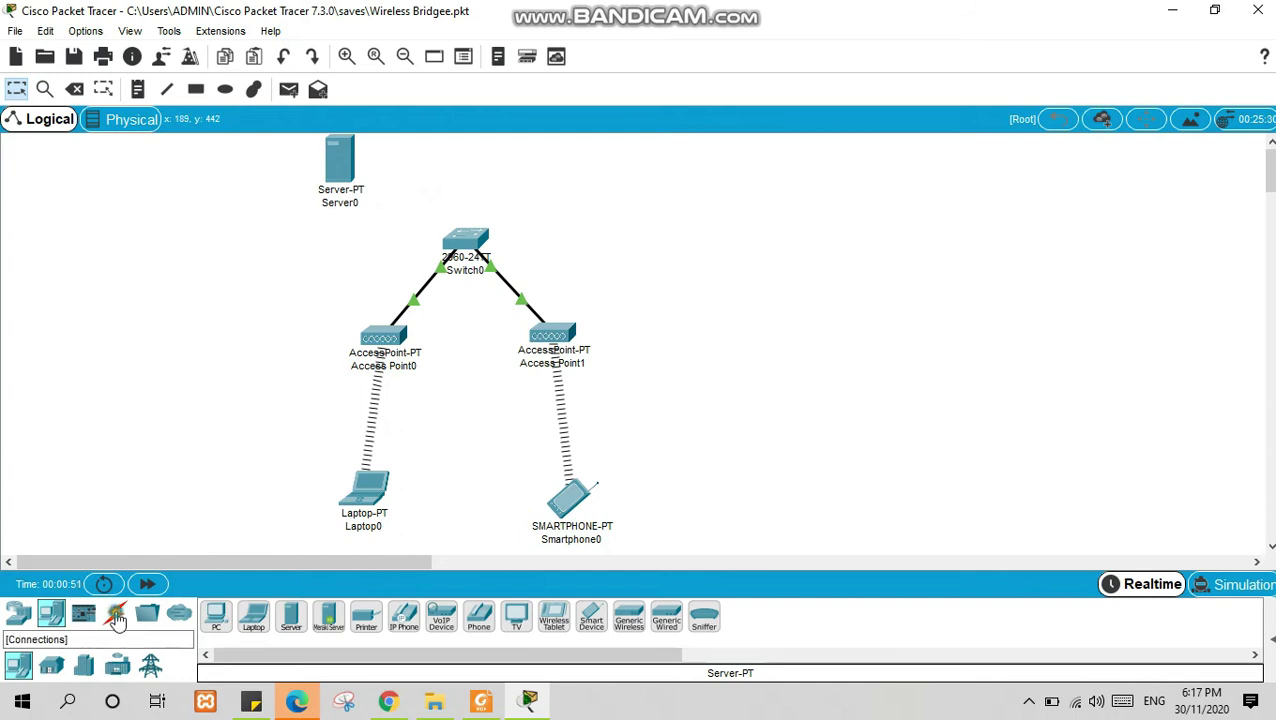
Connect Server0 to Switch0 with an automatically chosen connection type.
{"action": "left_click", "coordinate": [116, 616]}
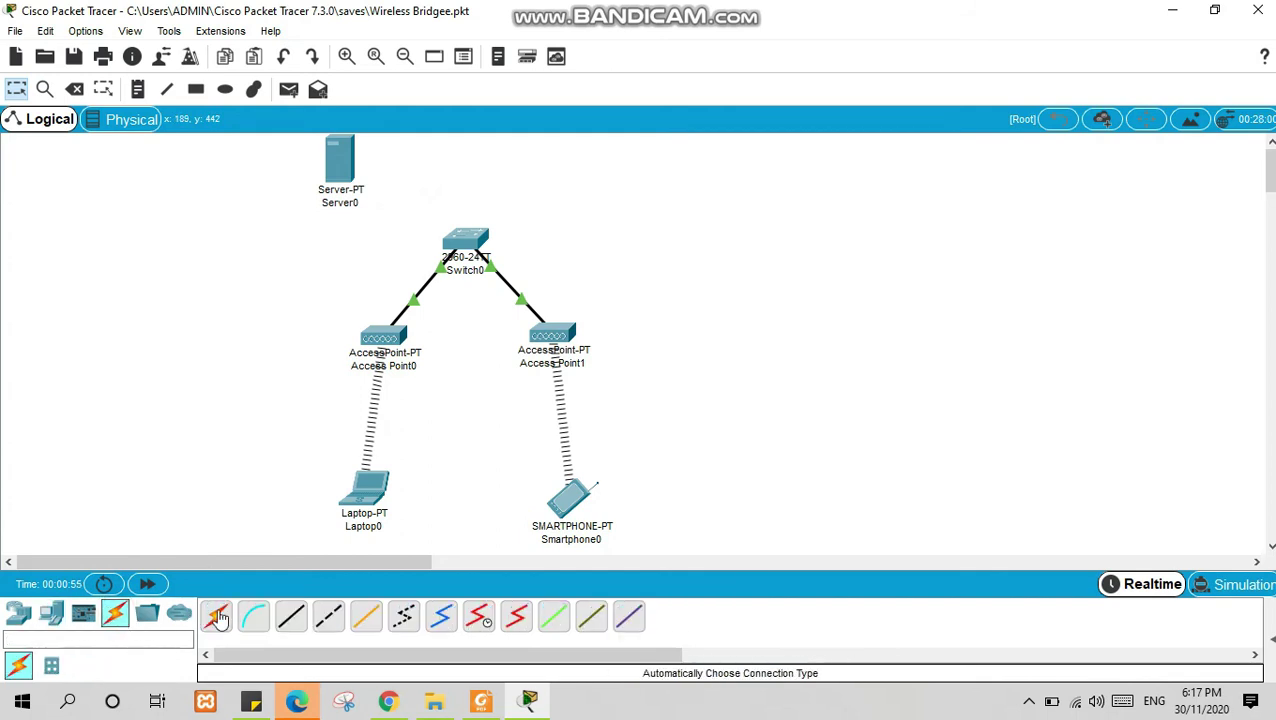
{"action": "left_click", "coordinate": [218, 618]}
{"action": "left_click", "coordinate": [334, 175]}
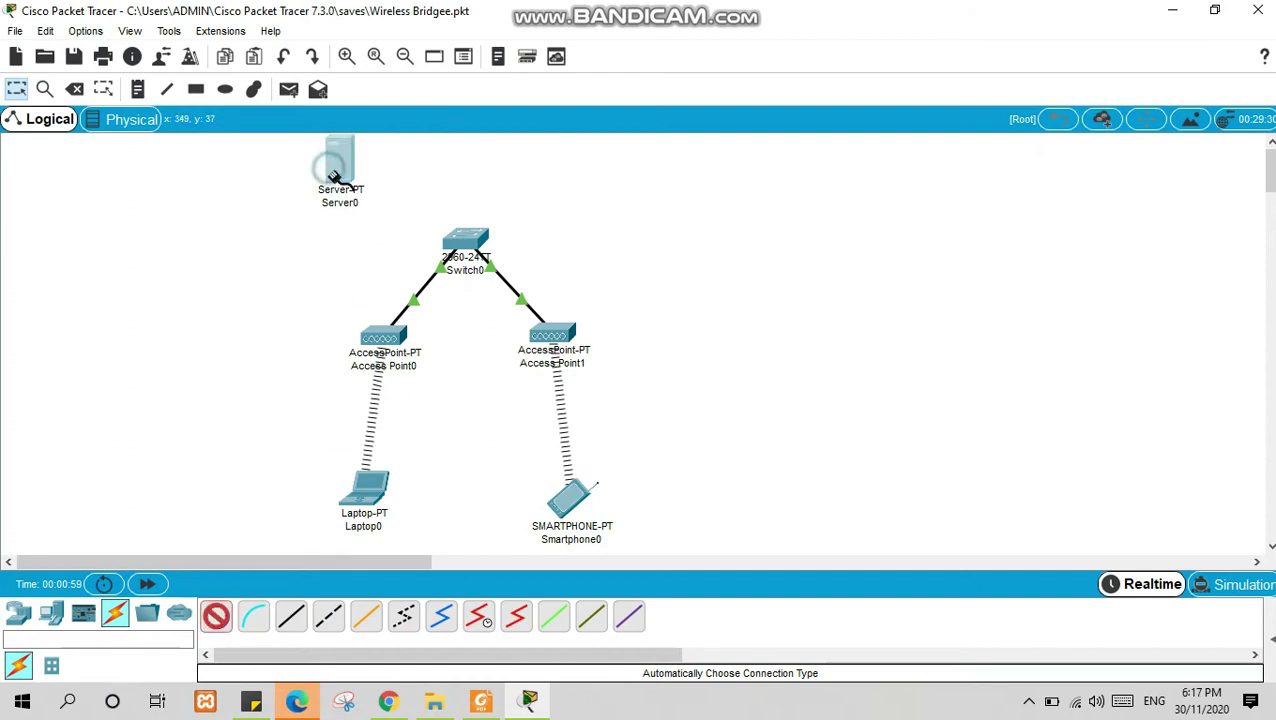
{"action": "left_click", "coordinate": [462, 237]}
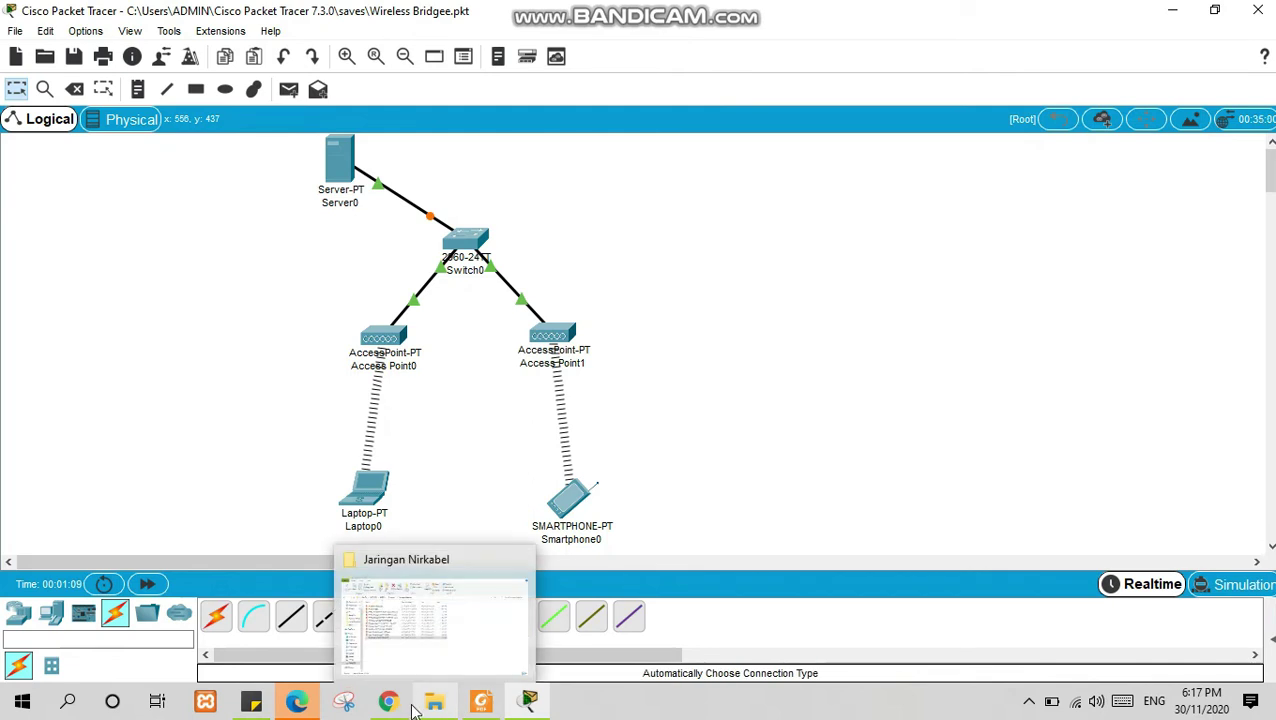
Look up the server's static IP setting in the Foxit Reader lab guide and highlight the address in step 2.
{"action": "left_click", "coordinate": [480, 702]}
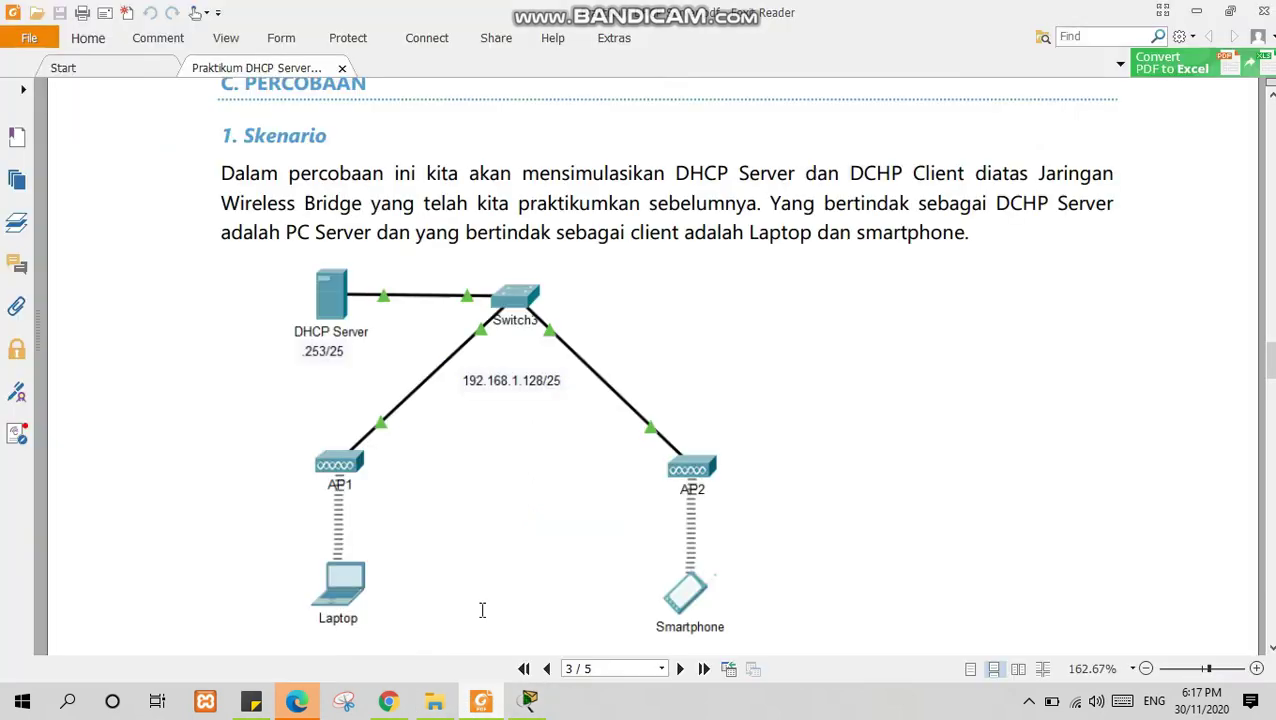
{"action": "scroll", "coordinate": [510, 422], "scroll_direction": "down", "scroll_amount": 3}
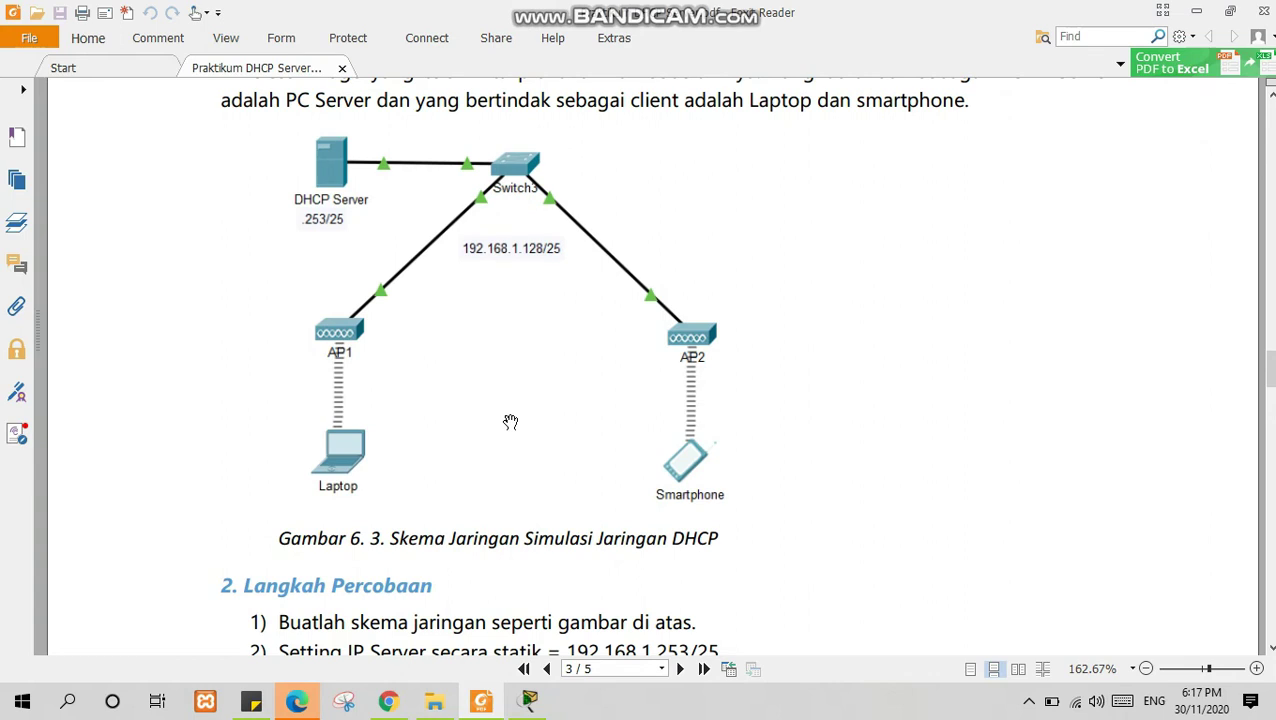
{"action": "scroll", "coordinate": [510, 422], "scroll_direction": "down", "scroll_amount": 6}
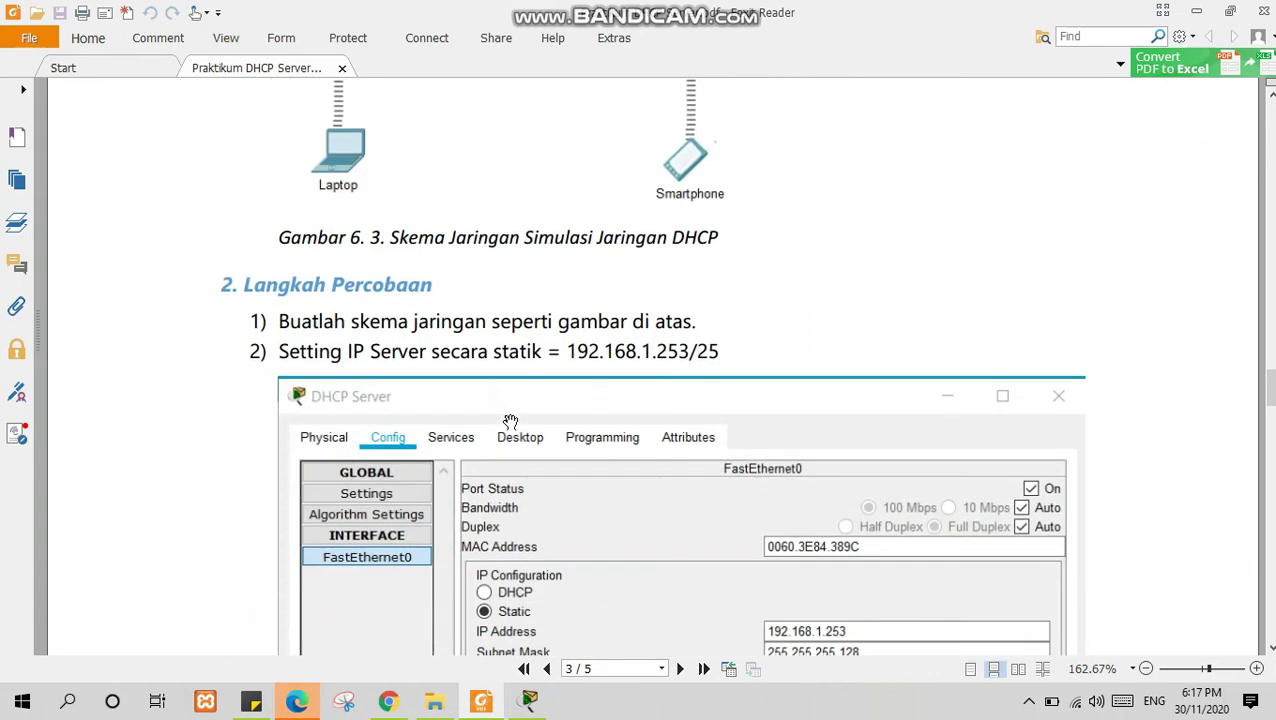
{"action": "scroll", "coordinate": [510, 422], "scroll_direction": "down", "scroll_amount": 2}
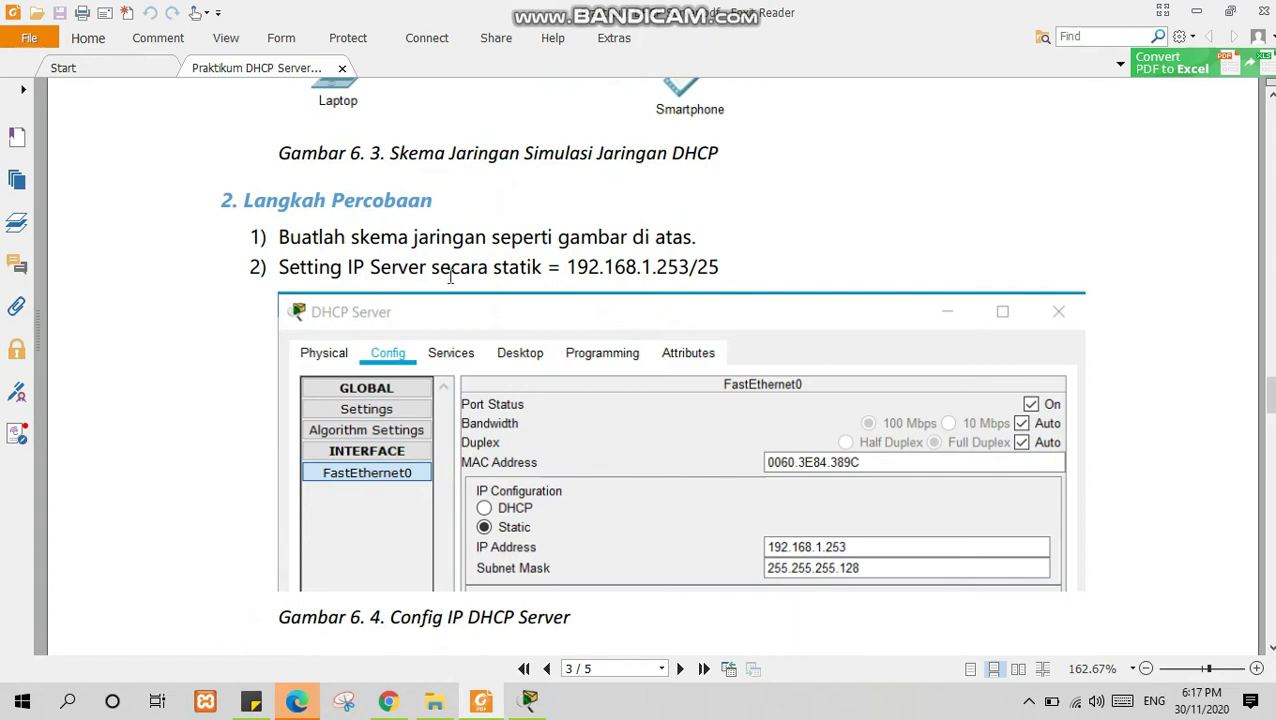
{"action": "scroll", "coordinate": [450, 278], "scroll_direction": "down", "scroll_amount": 1}
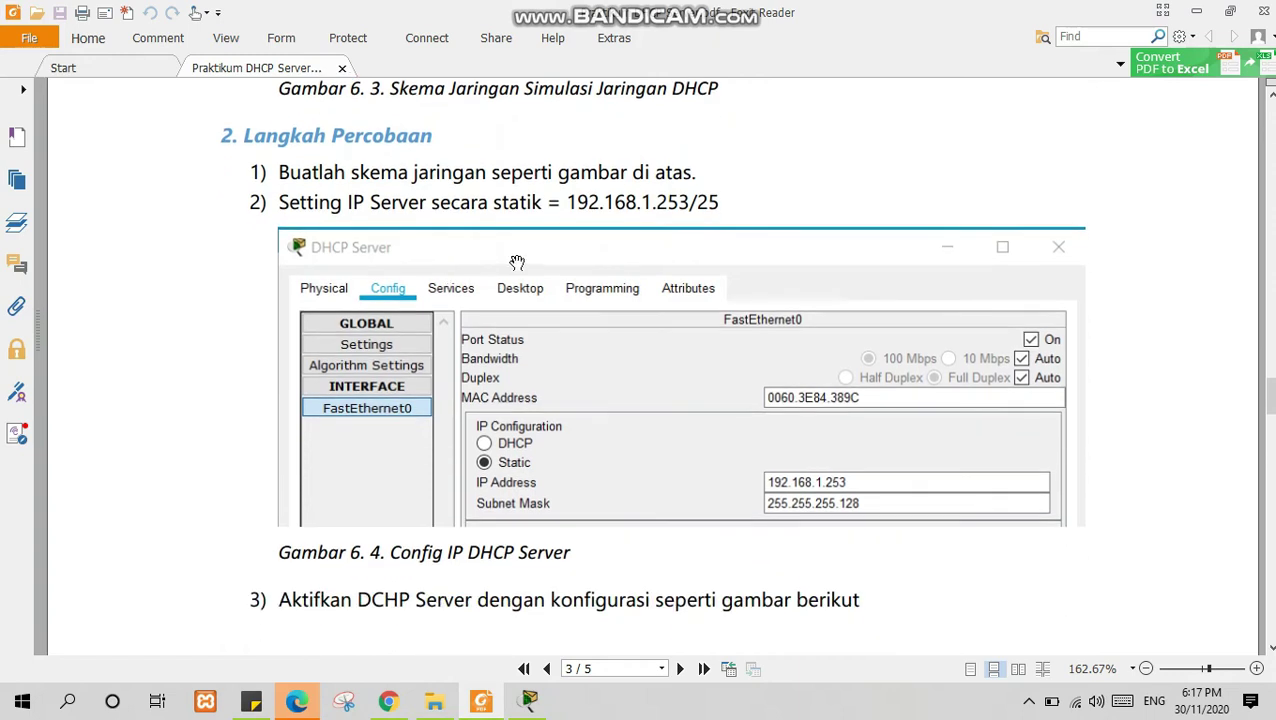
{"action": "left_click_drag", "start_coordinate": [551, 204], "coordinate": [690, 205]}
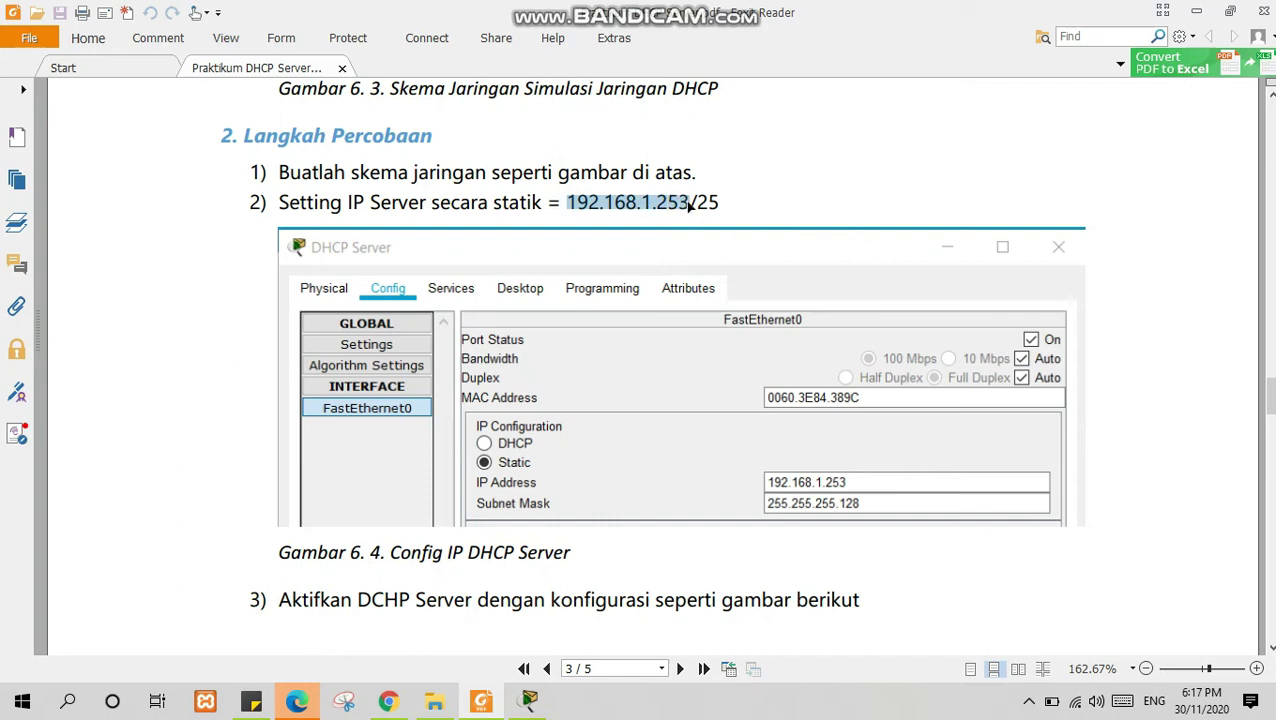
Back in Packet Tracer, set the static IP address of Server0's FastEthernet0 interface to 192.168.1.253.
{"action": "left_click", "coordinate": [529, 700]}
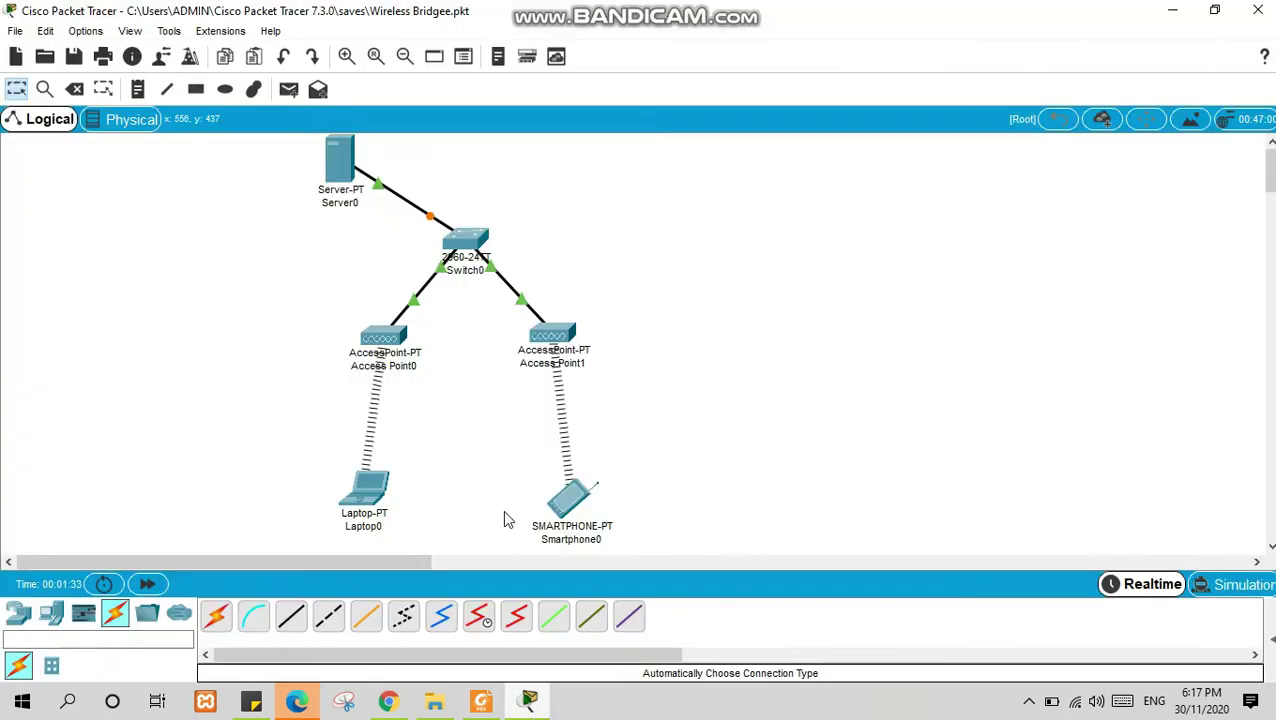
{"action": "left_click", "coordinate": [350, 175]}
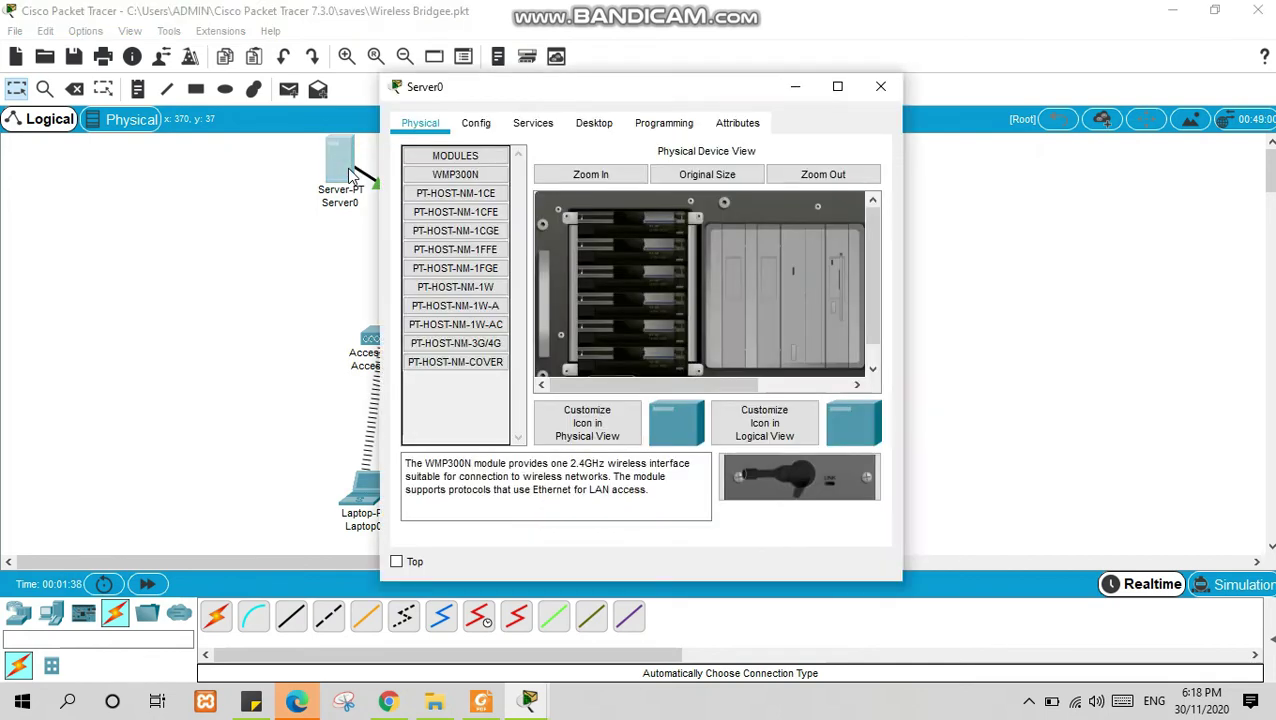
{"action": "left_click", "coordinate": [475, 121]}
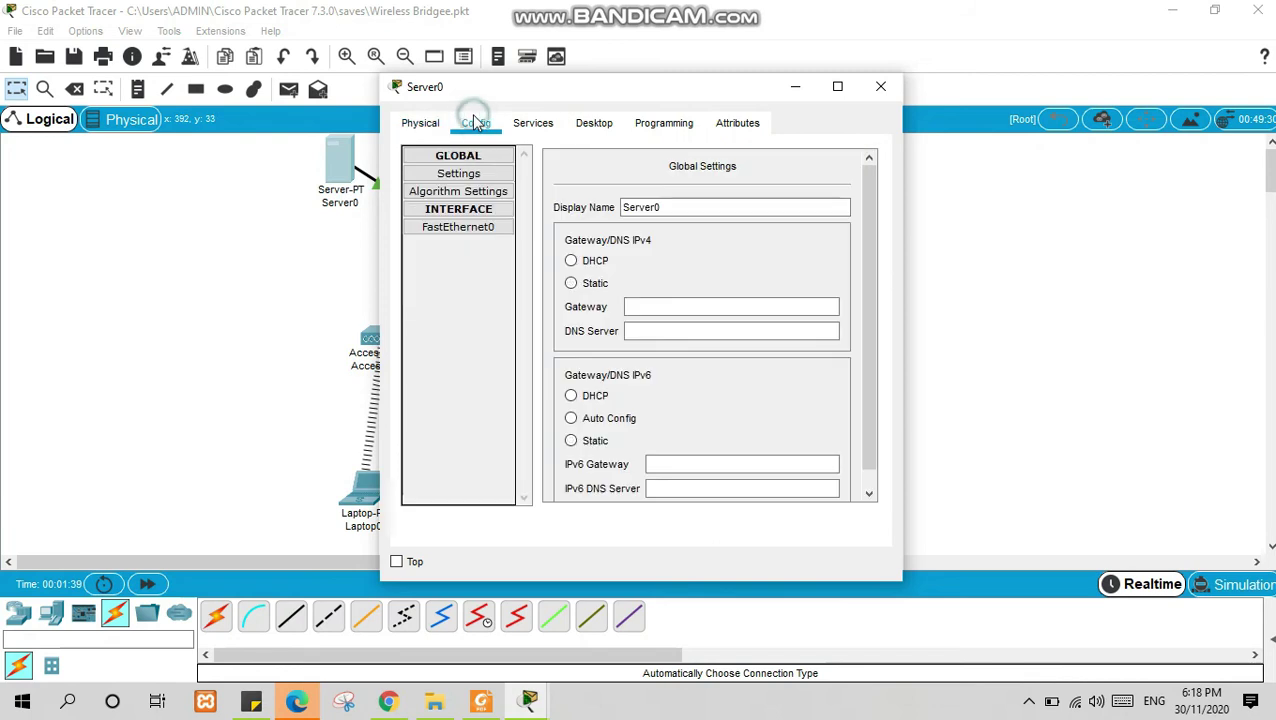
{"action": "left_click", "coordinate": [470, 228]}
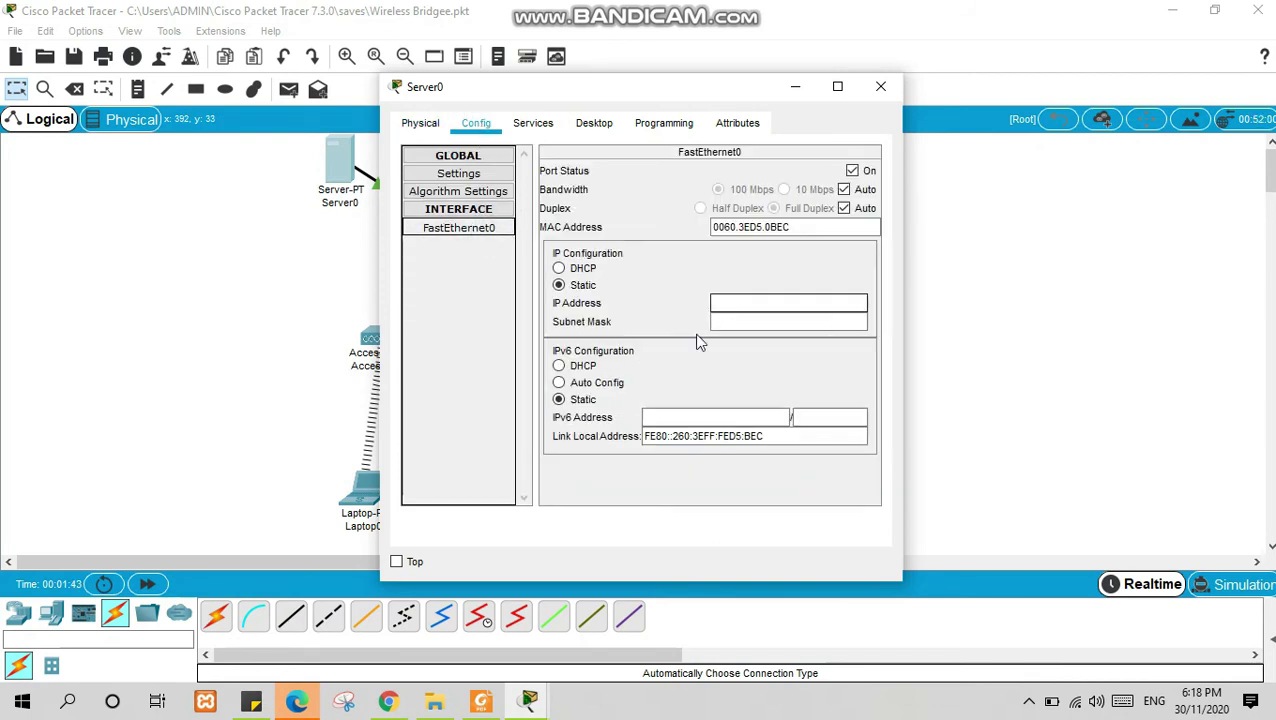
{"action": "left_click", "coordinate": [731, 299]}
{"action": "type", "text": "192"}
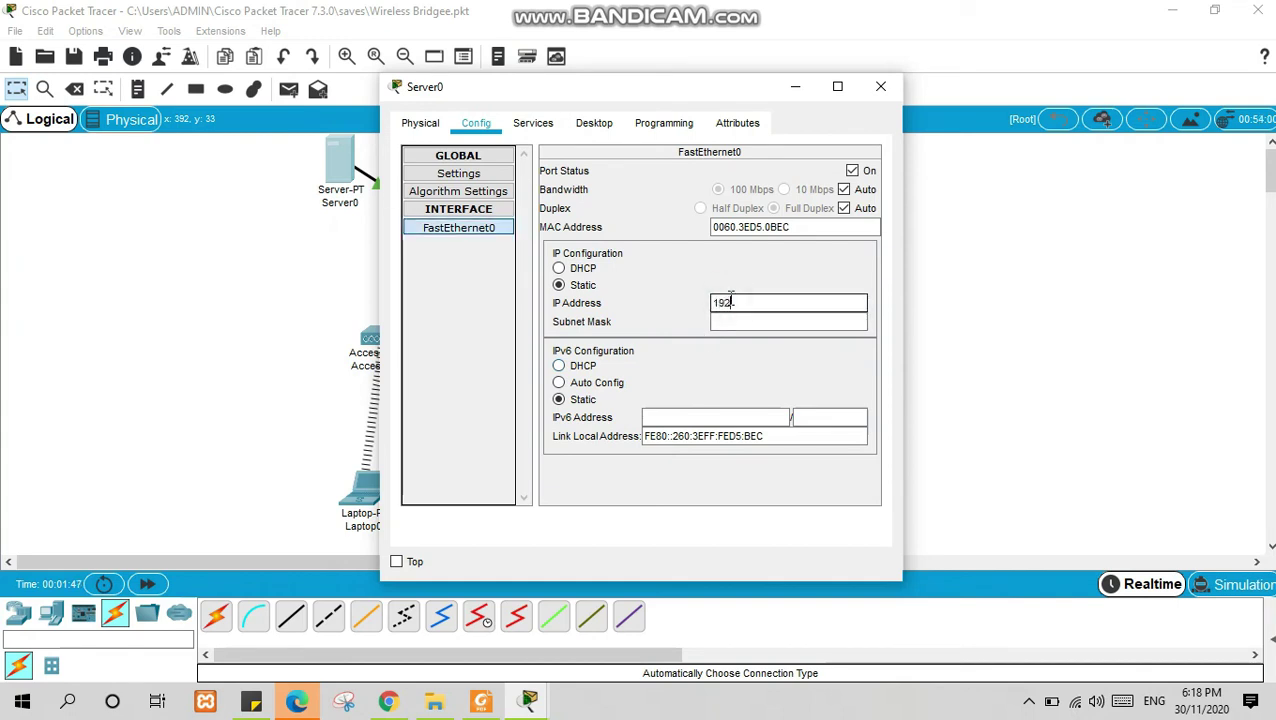
{"action": "type", "text": ".168.1.253"}
Check the subnet mask in the lab guide and set Server0's FastEthernet0 mask to 255.255.255.128.
{"action": "left_click", "coordinate": [482, 701]}
{"action": "scroll", "coordinate": [513, 535], "scroll_direction": "down", "scroll_amount": 1}
{"action": "scroll", "coordinate": [556, 466], "scroll_direction": "up", "scroll_amount": 8}
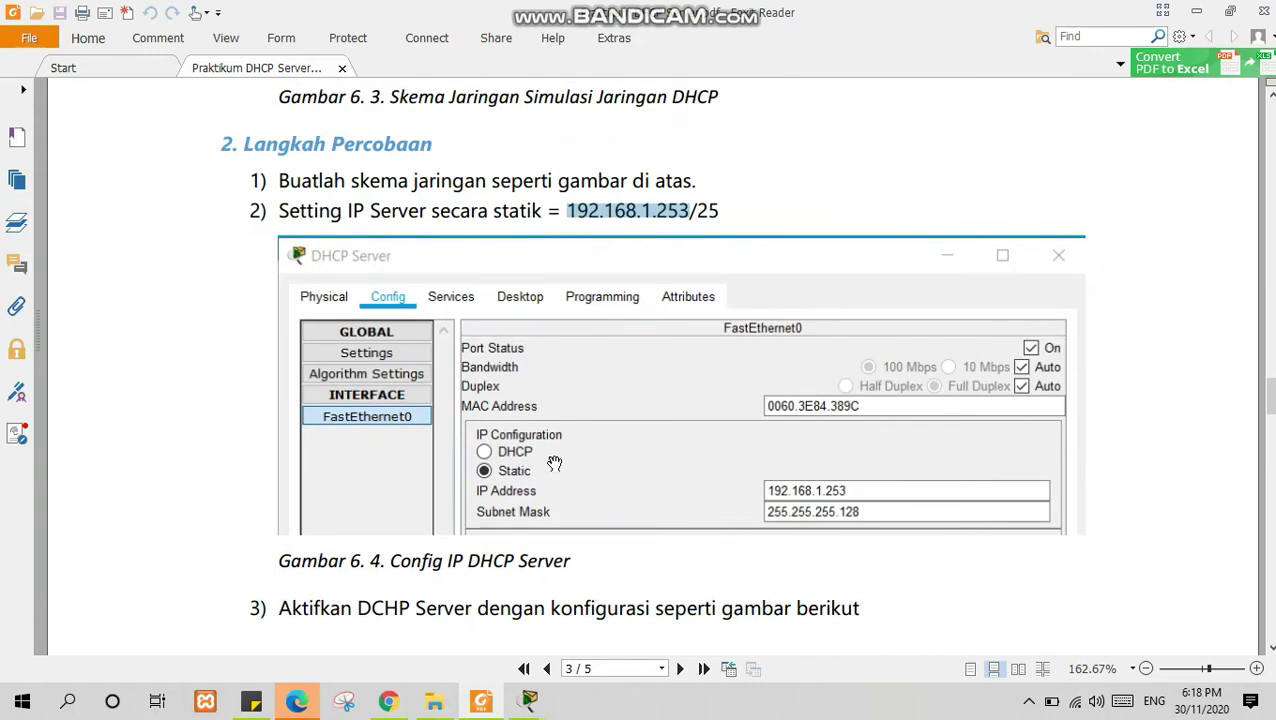
{"action": "scroll", "coordinate": [554, 463], "scroll_direction": "down", "scroll_amount": 6}
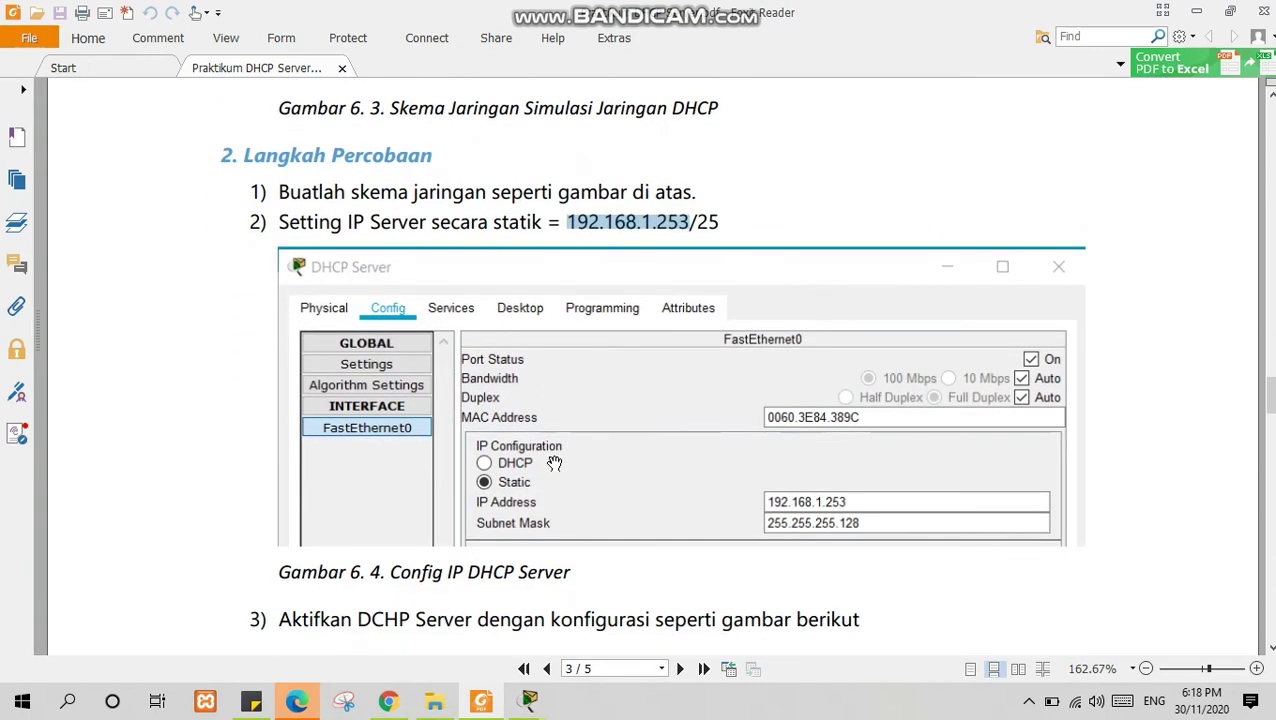
{"action": "key", "text": "alt+Tab"}
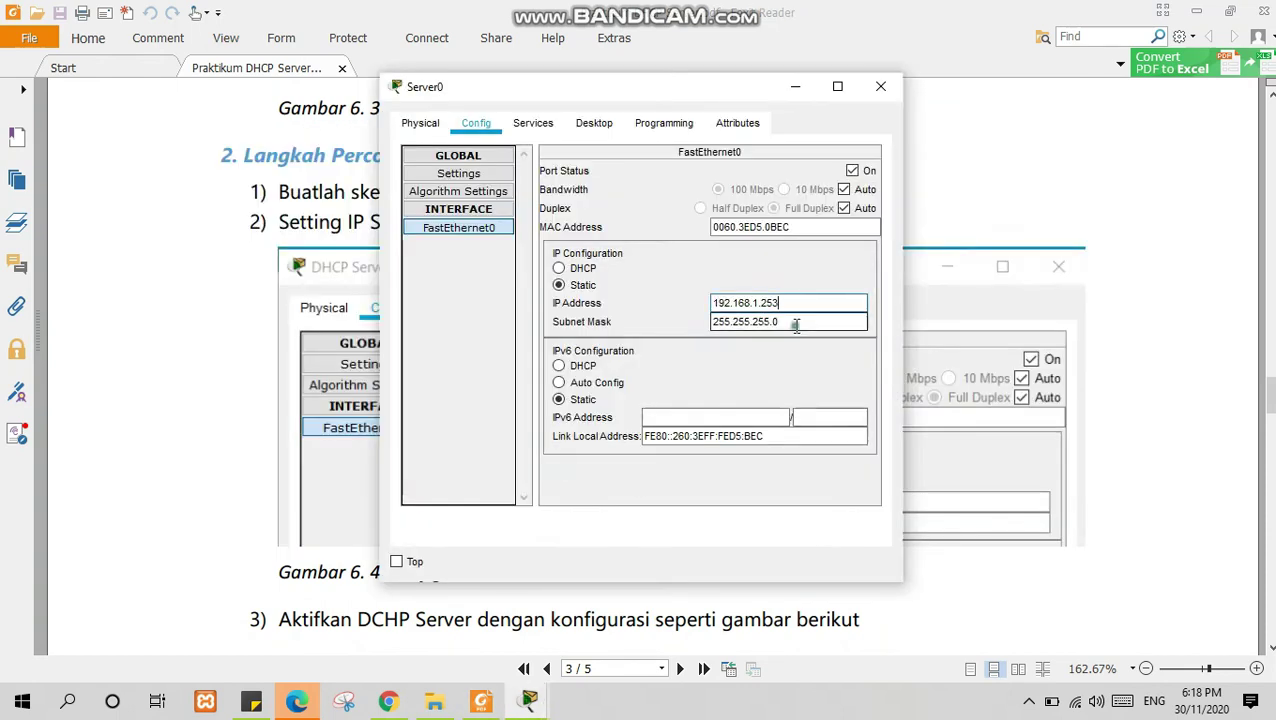
{"action": "left_click", "coordinate": [796, 325]}
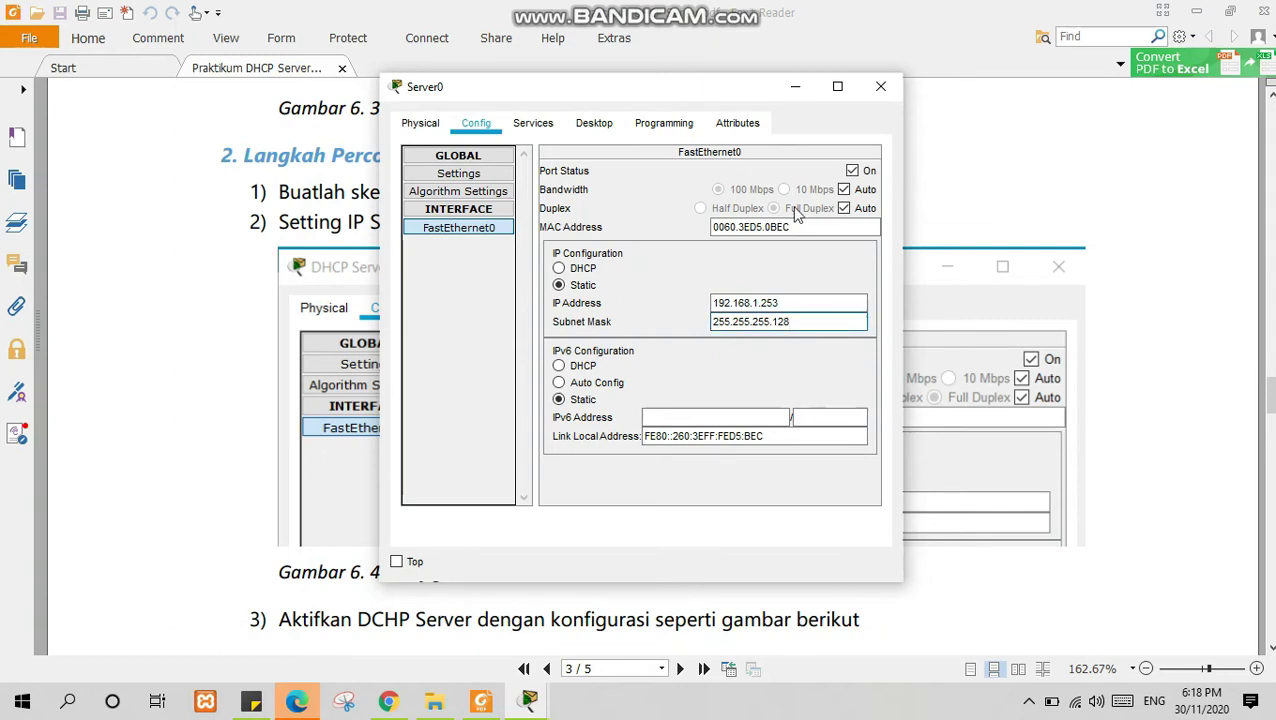
Examine the DHCP service configuration figure on page 4 of the lab guide and the laptop client step below it.
{"action": "left_click", "coordinate": [1165, 532]}
{"action": "scroll", "coordinate": [1167, 537], "scroll_direction": "down", "scroll_amount": 1}
{"action": "scroll", "coordinate": [1167, 537], "scroll_direction": "down", "scroll_amount": 3}
{"action": "scroll", "coordinate": [724, 105], "scroll_direction": "up", "scroll_amount": 3}
{"action": "scroll", "coordinate": [724, 103], "scroll_direction": "down", "scroll_amount": 1}
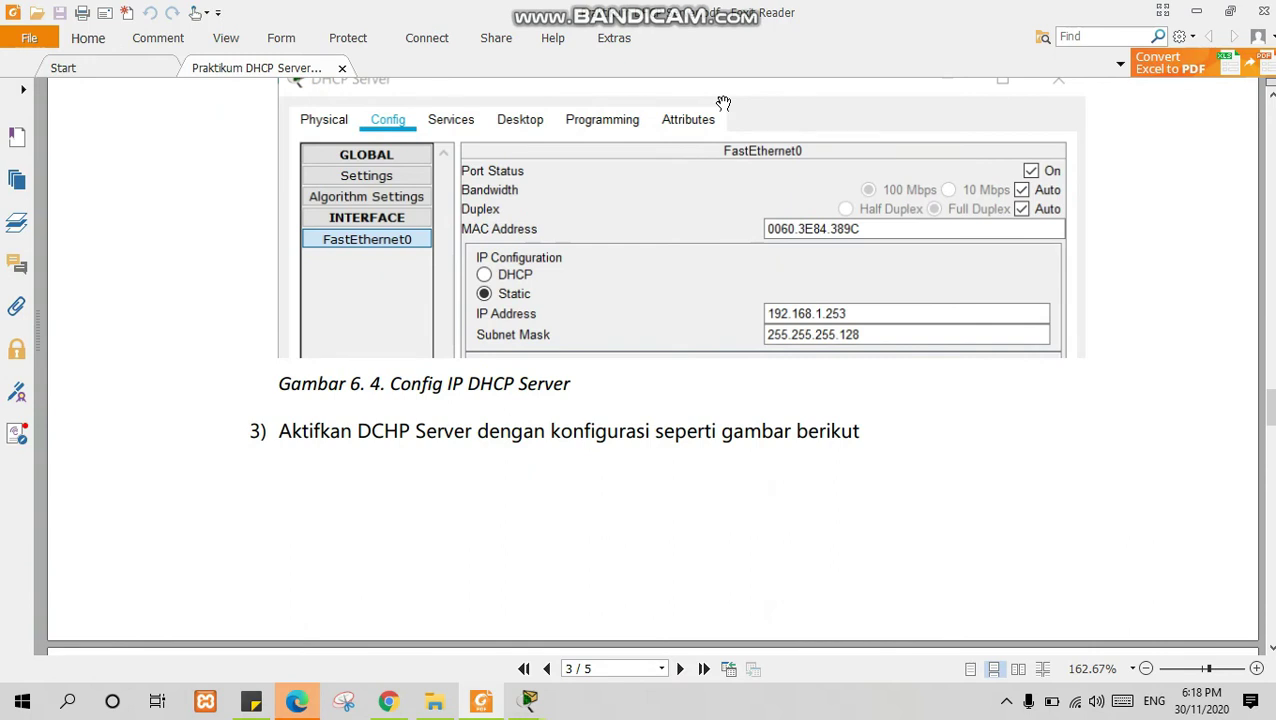
{"action": "scroll", "coordinate": [724, 103], "scroll_direction": "down", "scroll_amount": 4}
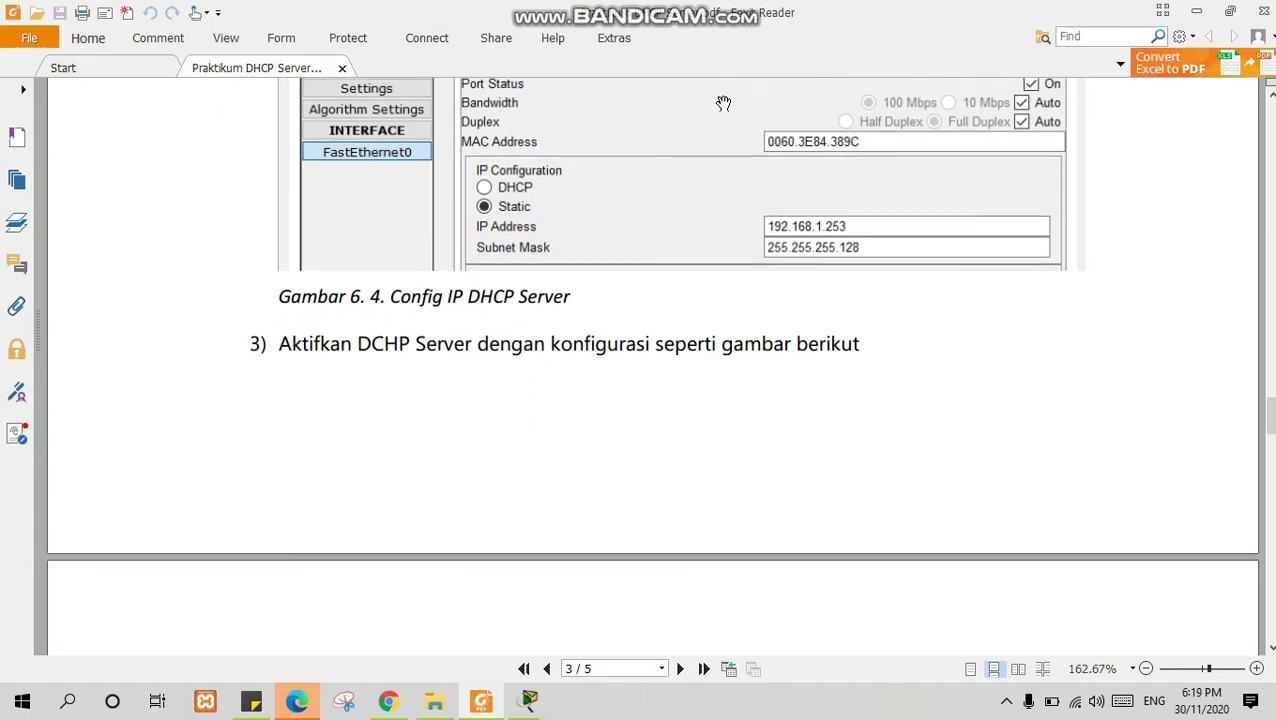
{"action": "scroll", "coordinate": [724, 103], "scroll_direction": "down", "scroll_amount": 7}
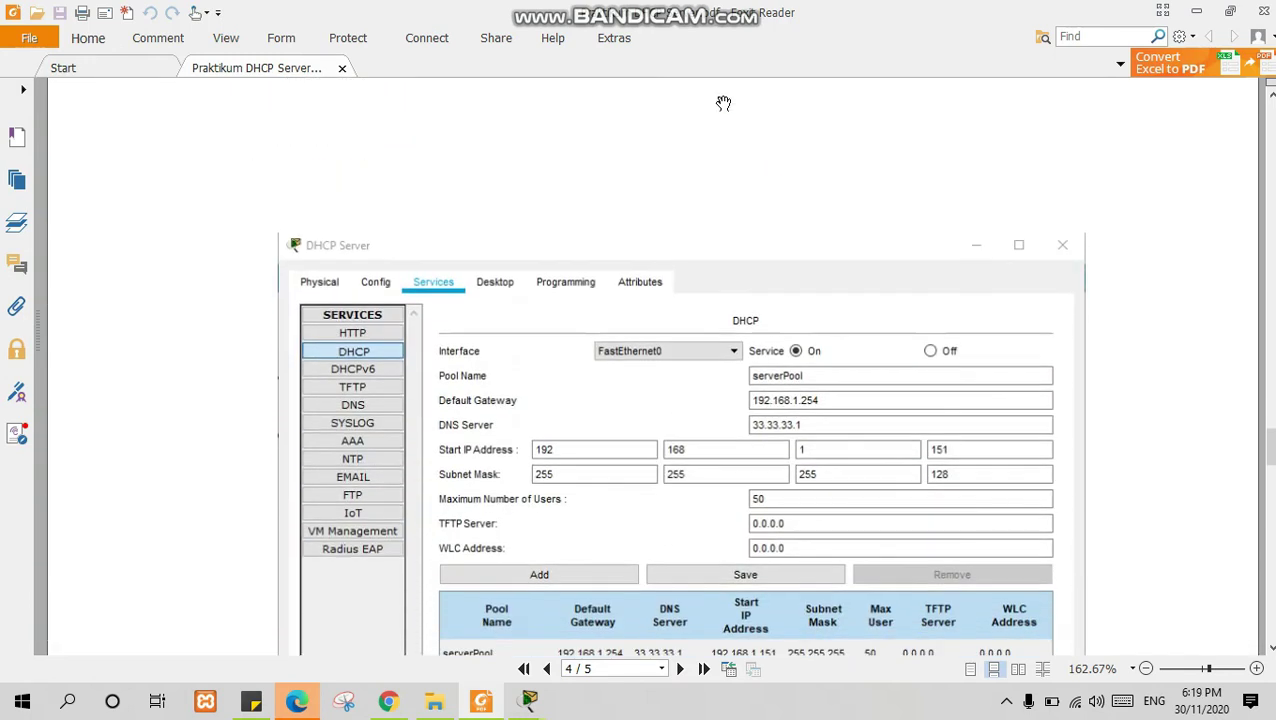
{"action": "scroll", "coordinate": [724, 103], "scroll_direction": "down", "scroll_amount": 1}
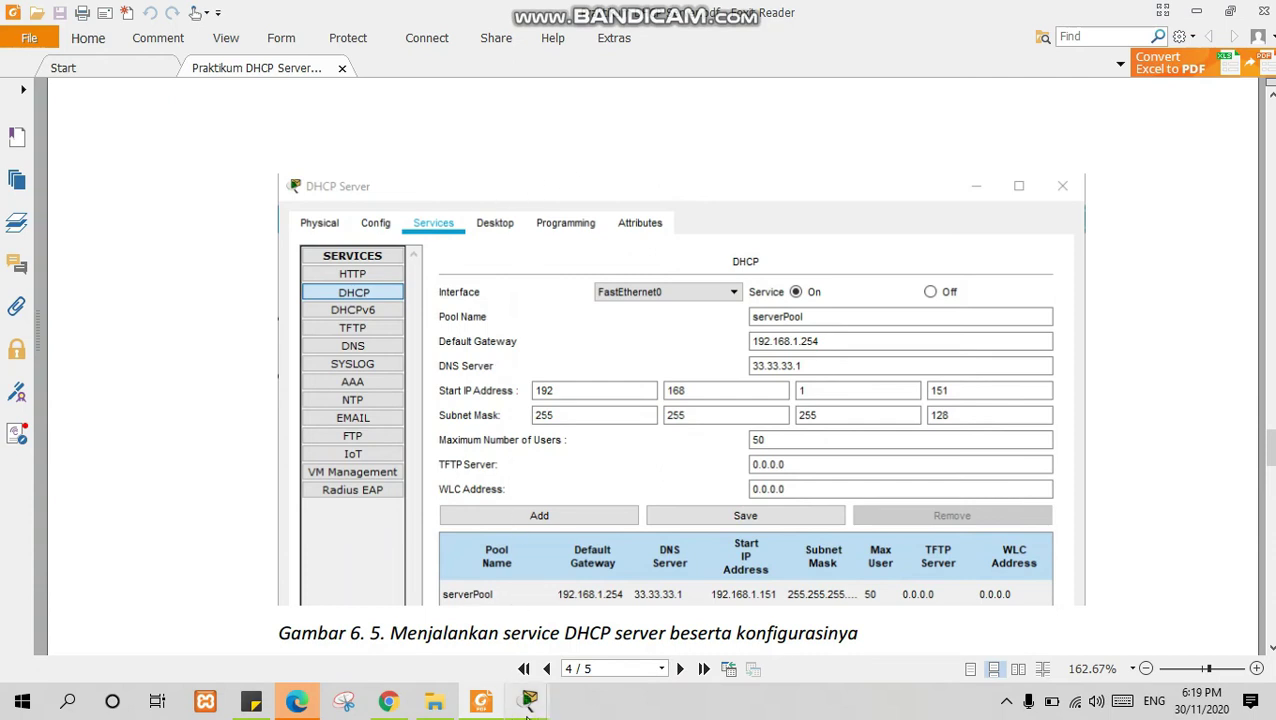
{"action": "scroll", "coordinate": [467, 441], "scroll_direction": "up", "scroll_amount": 12}
{"action": "scroll", "coordinate": [467, 441], "scroll_direction": "down", "scroll_amount": 18}
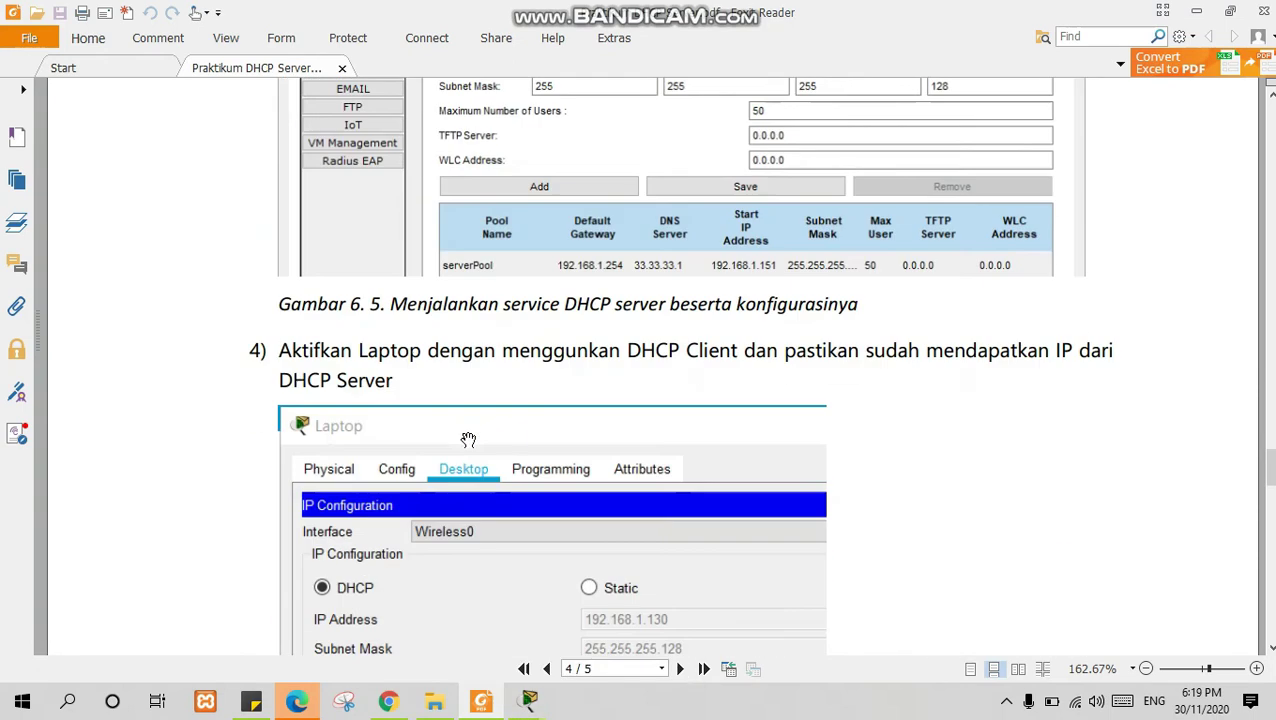
{"action": "scroll", "coordinate": [468, 440], "scroll_direction": "up", "scroll_amount": 5}
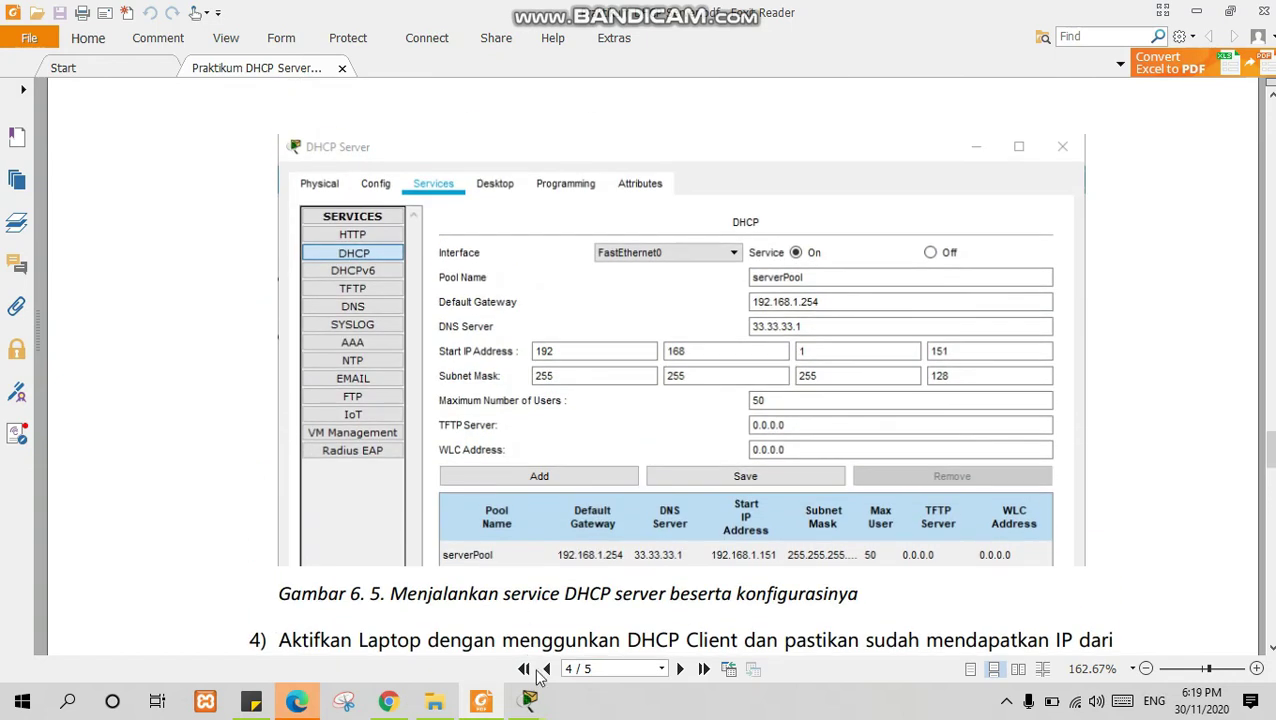
Switch to Server0's window in Packet Tracer and open its DHCP service settings.
{"action": "mouse_move", "coordinate": [521, 712]}
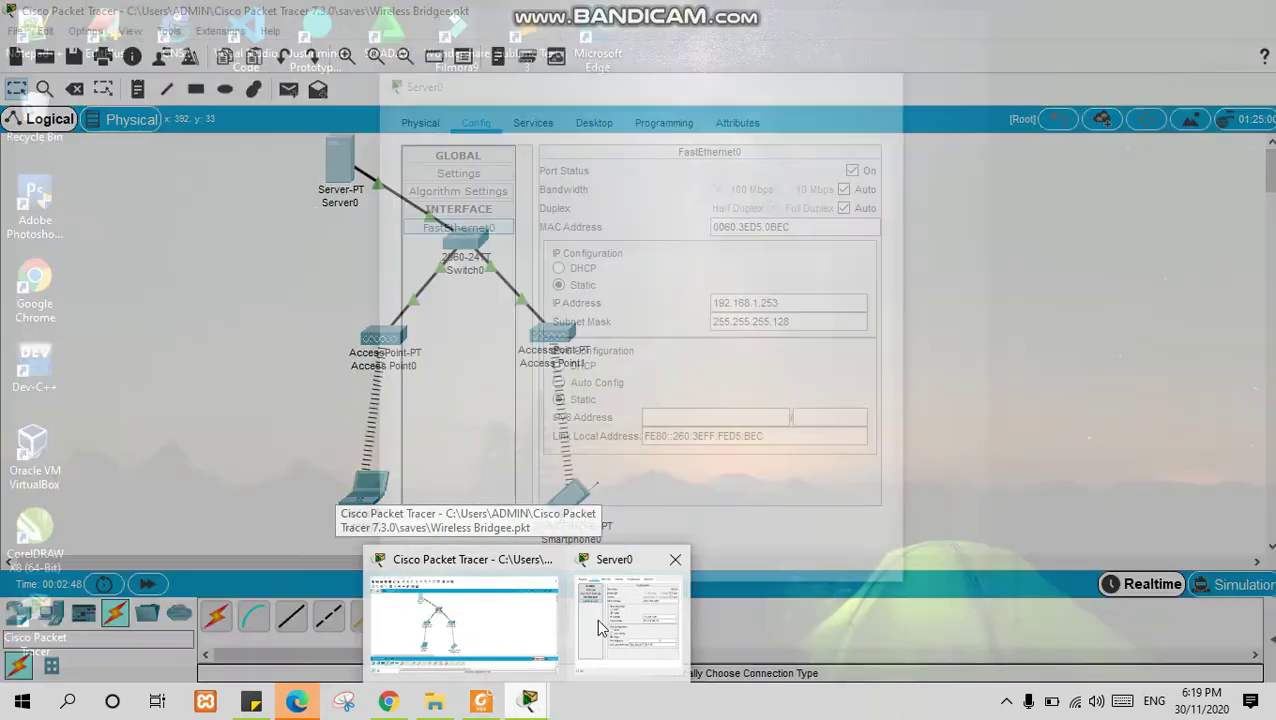
{"action": "left_click", "coordinate": [600, 627]}
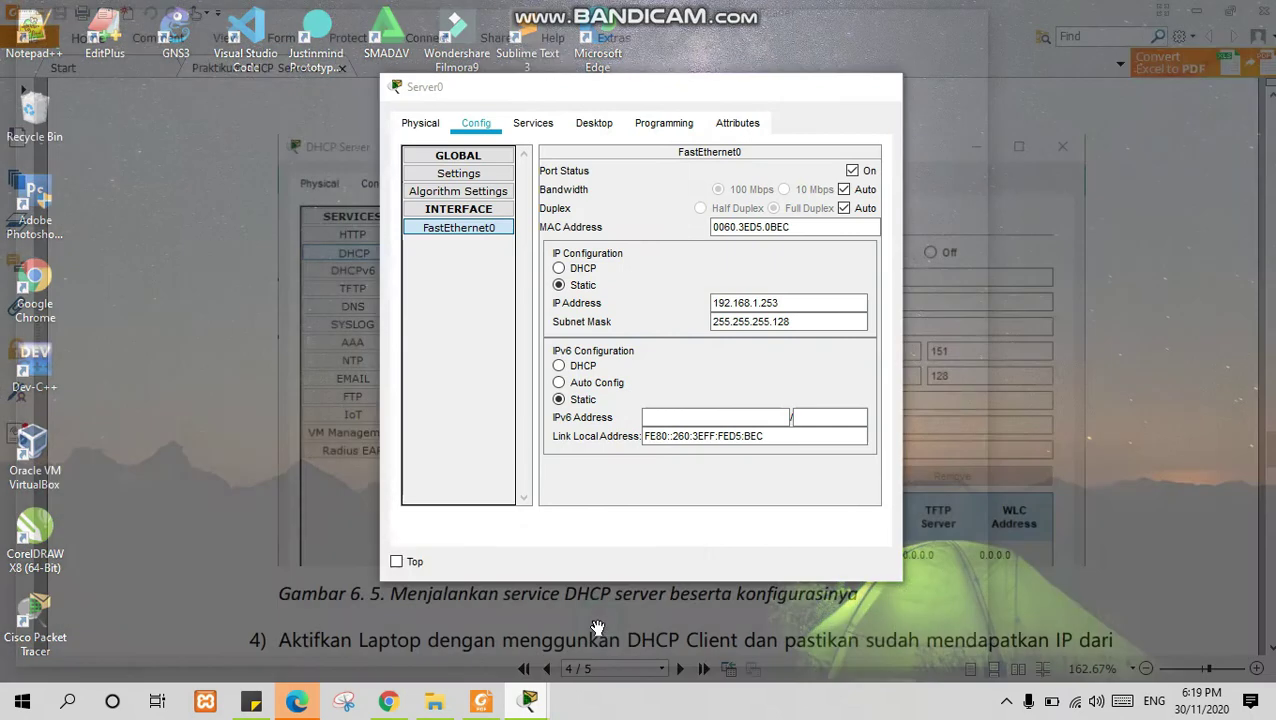
{"action": "left_click", "coordinate": [534, 133]}
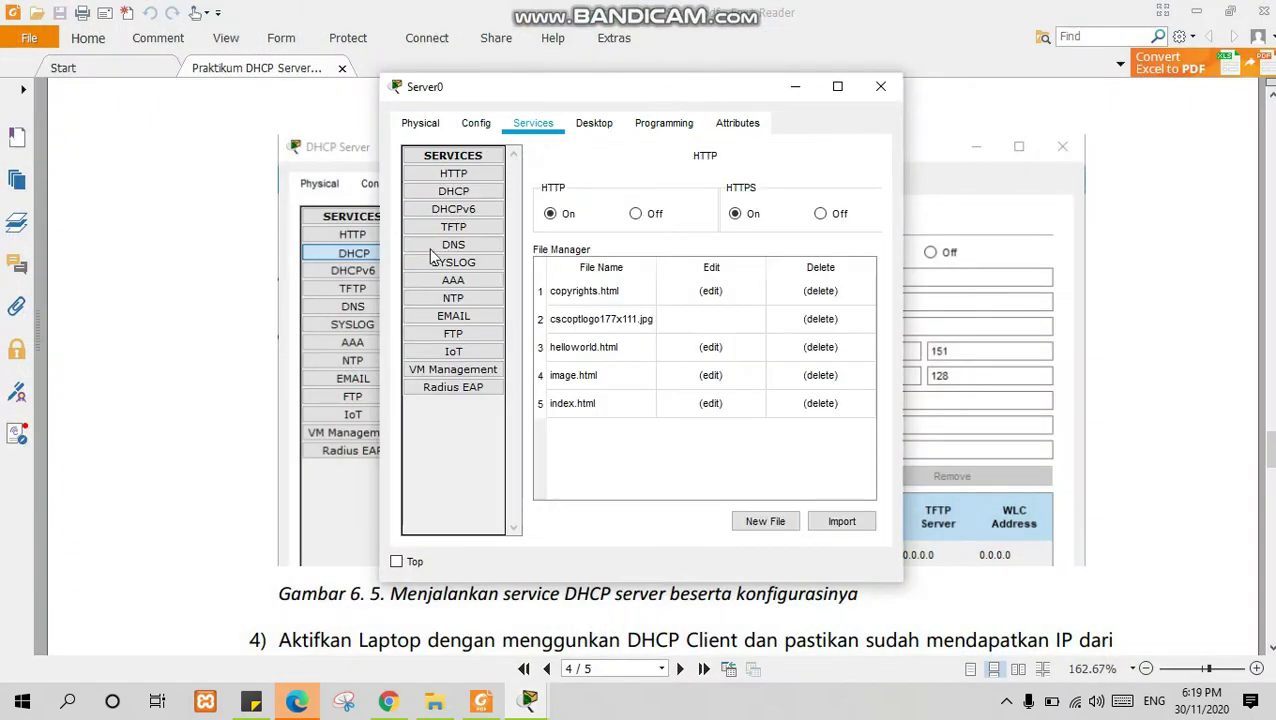
{"action": "left_click", "coordinate": [455, 191]}
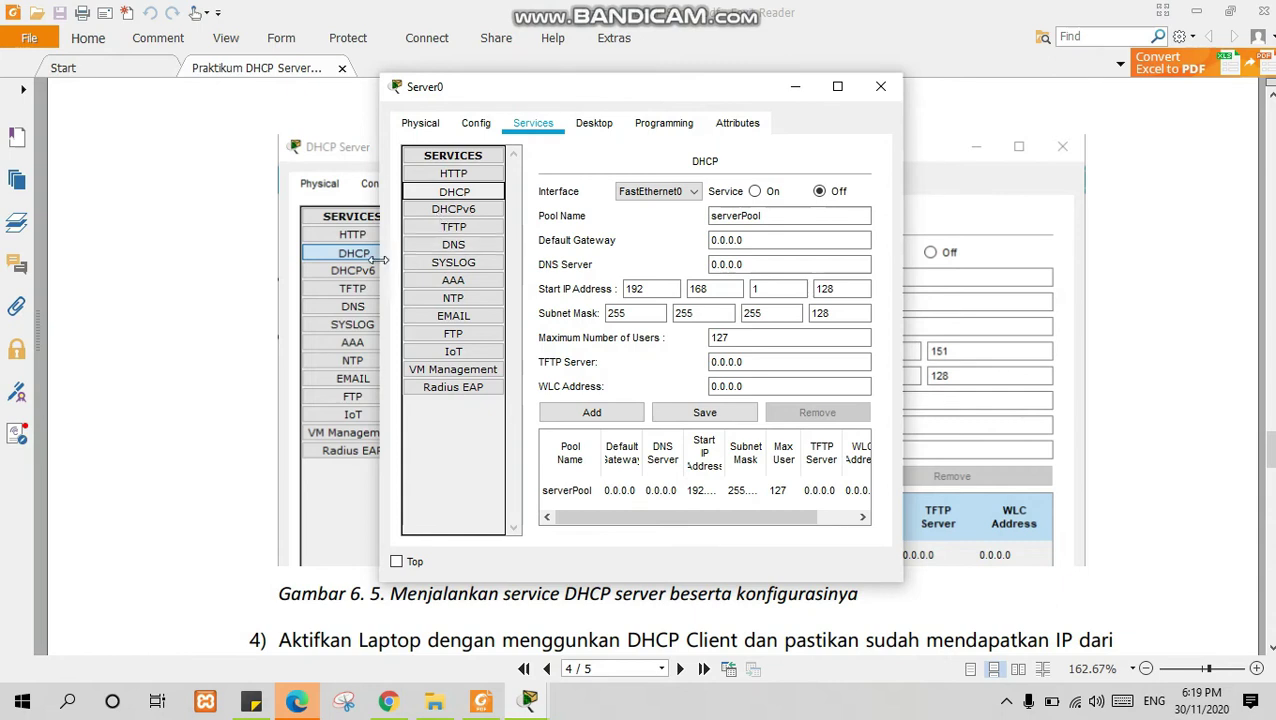
Recheck the DHCP service figure in the lab guide and place the Server0 window beside it so the figure's values stay readable.
{"action": "left_click", "coordinate": [350, 262]}
{"action": "scroll", "coordinate": [493, 315], "scroll_direction": "up", "scroll_amount": 5}
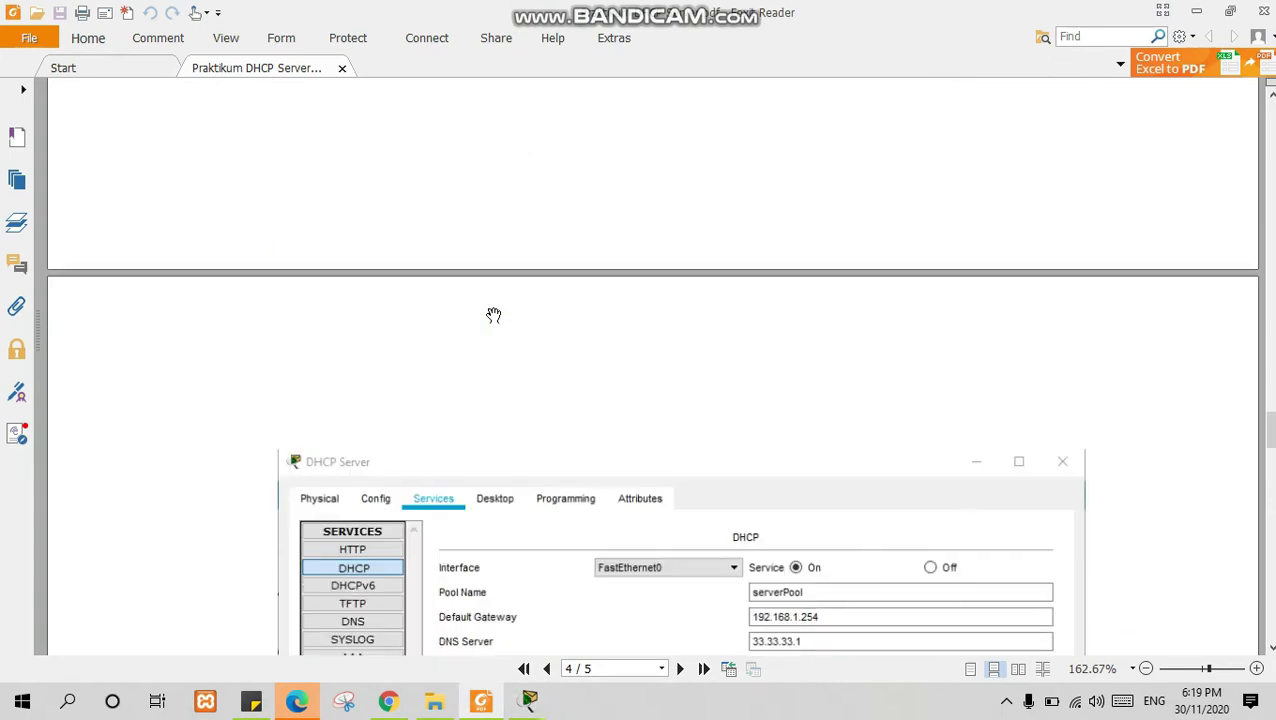
{"action": "scroll", "coordinate": [493, 315], "scroll_direction": "down", "scroll_amount": 3}
{"action": "scroll", "coordinate": [493, 315], "scroll_direction": "down", "scroll_amount": 4}
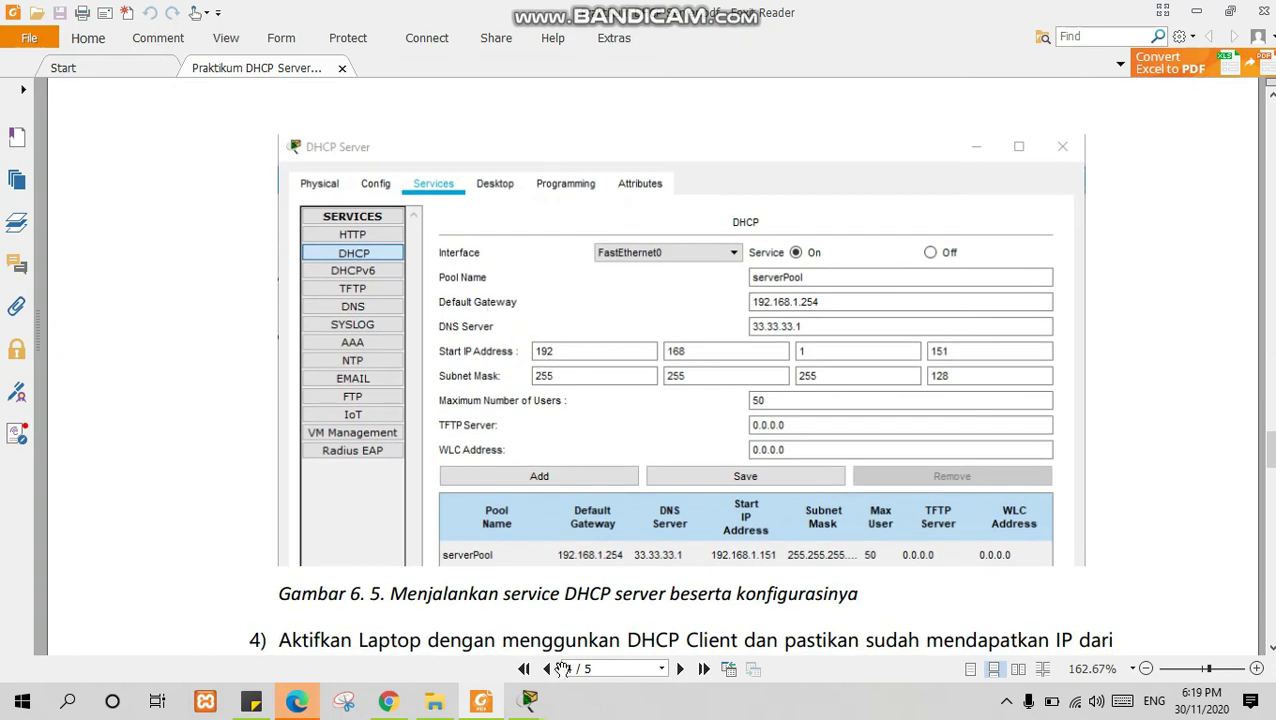
{"action": "mouse_move", "coordinate": [526, 698]}
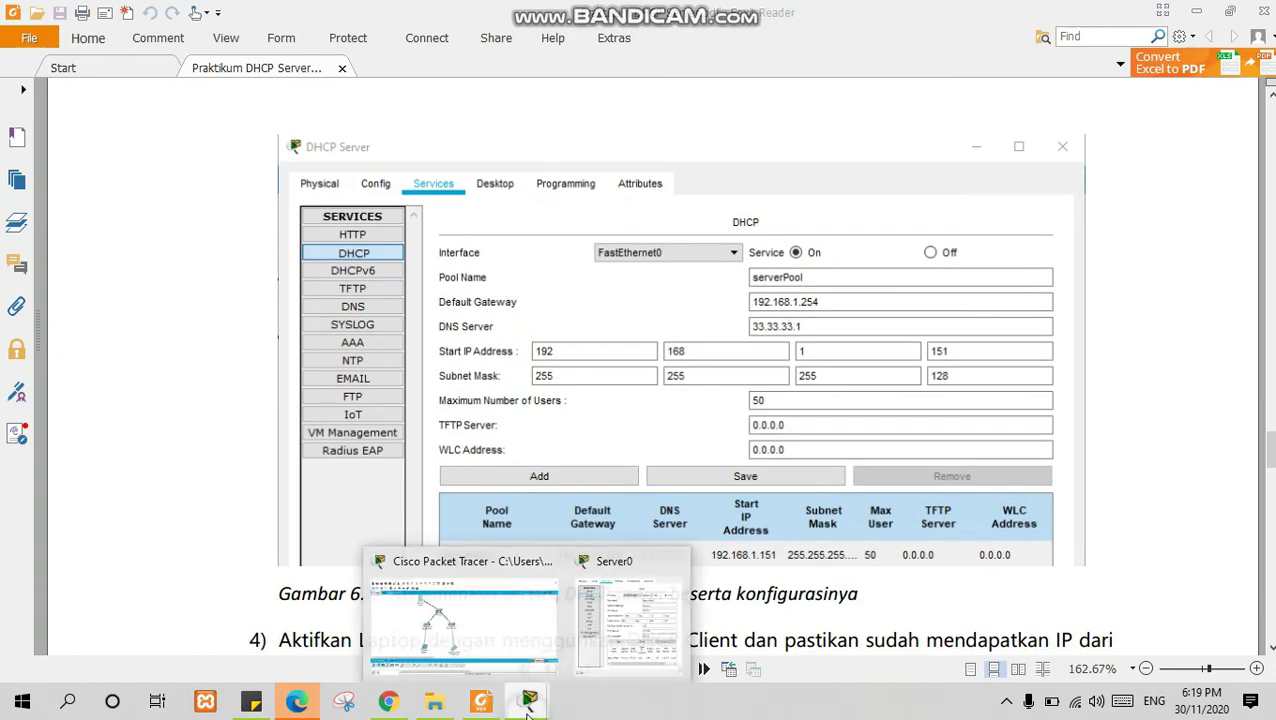
{"action": "left_click", "coordinate": [615, 625]}
{"action": "left_click_drag", "start_coordinate": [678, 95], "coordinate": [243, 133]}
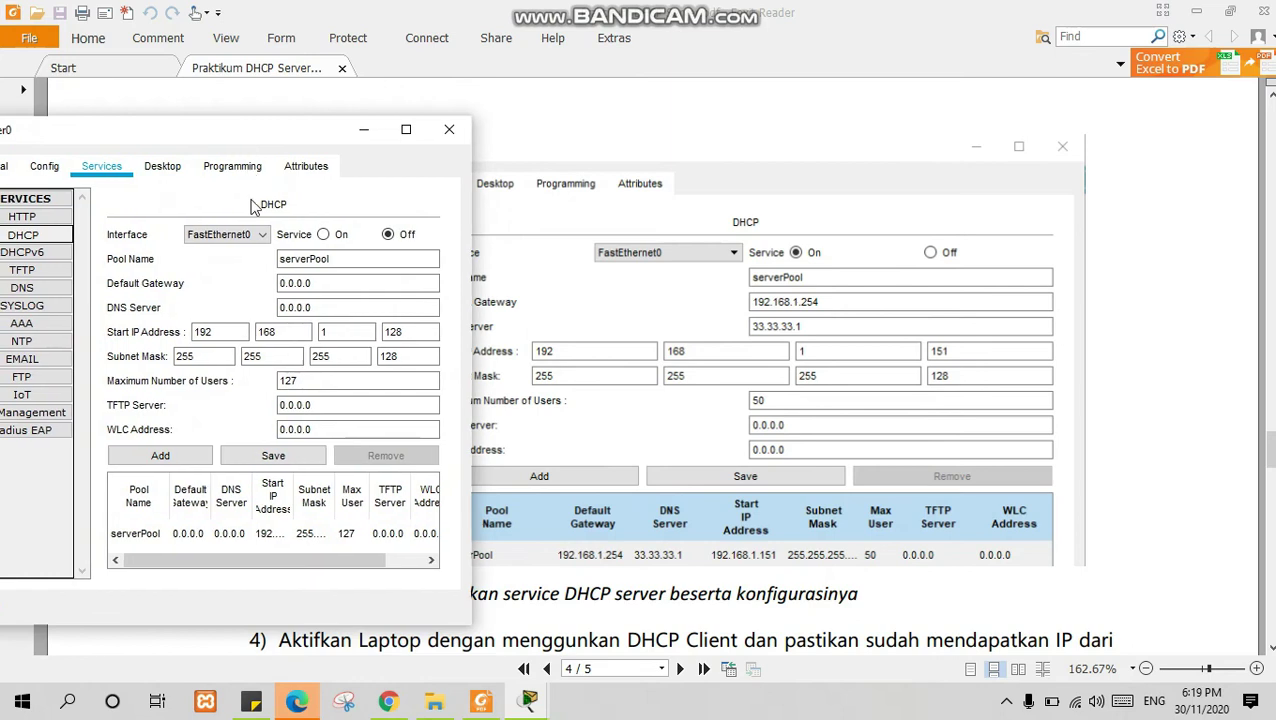
Turn on Server0's DHCP service and set the serverPool default gateway to 192.168.1.254.
{"action": "left_click", "coordinate": [295, 258]}
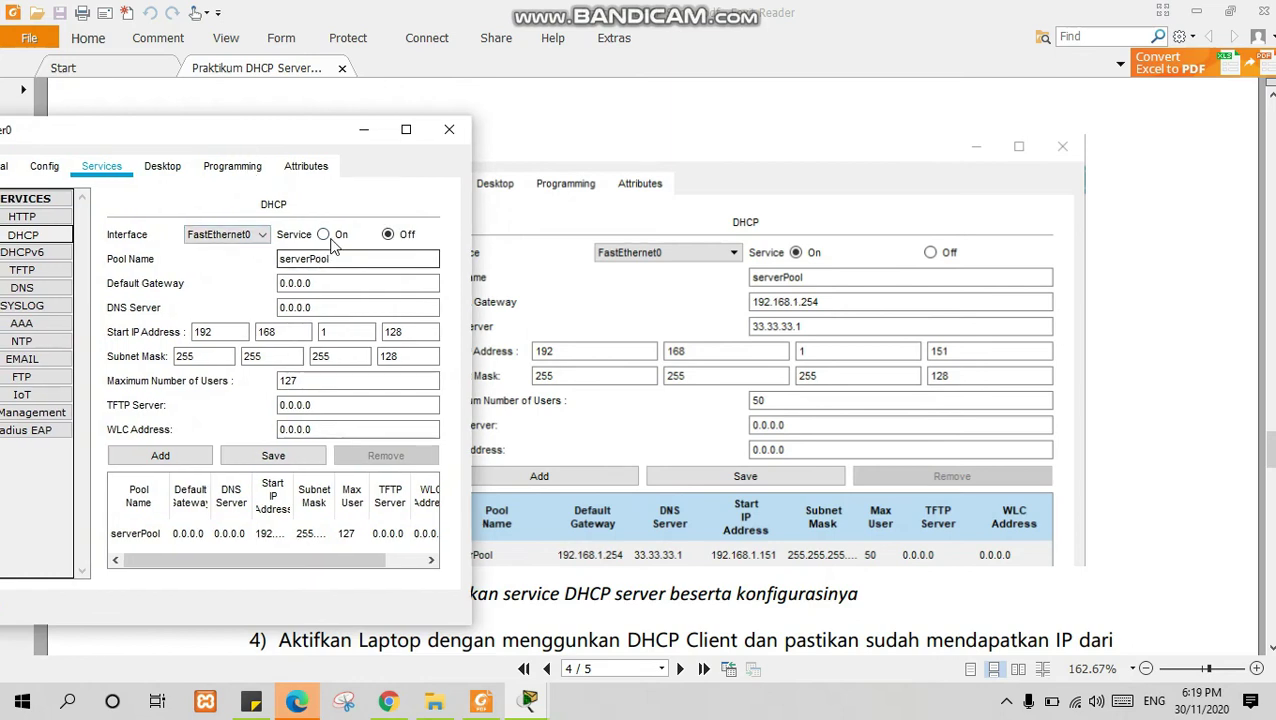
{"action": "left_click", "coordinate": [332, 234]}
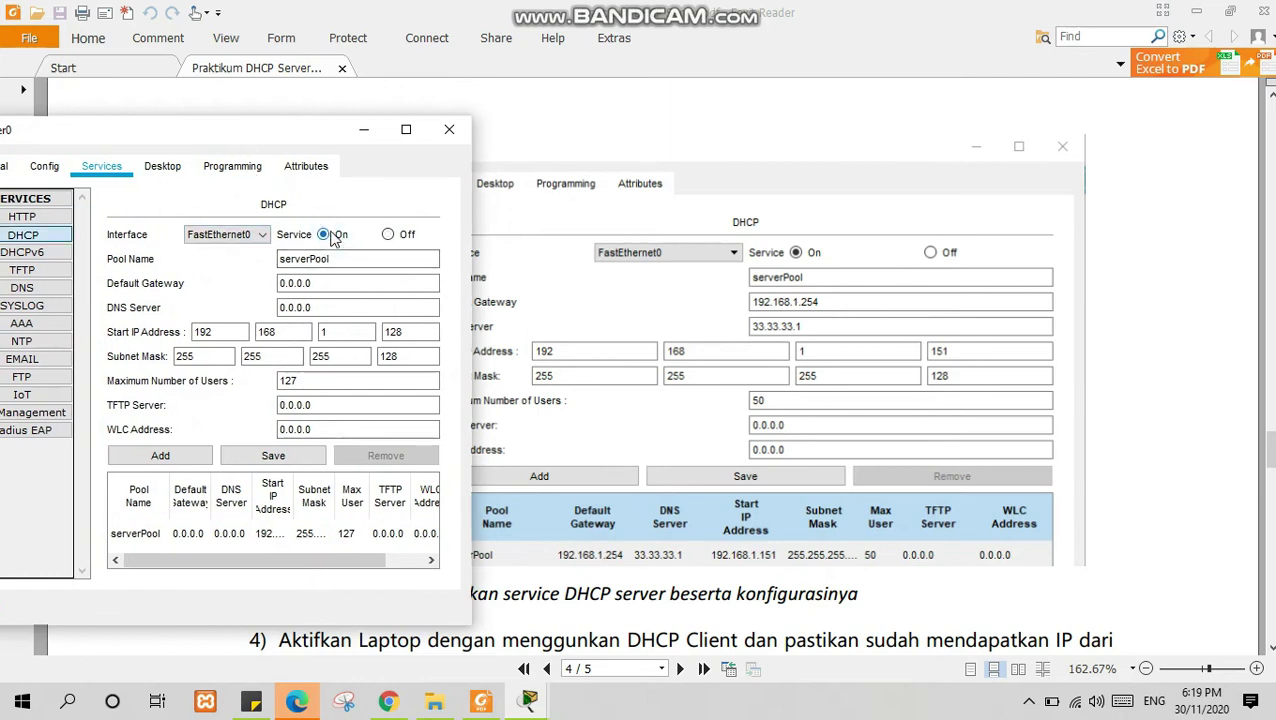
{"action": "left_click", "coordinate": [332, 284]}
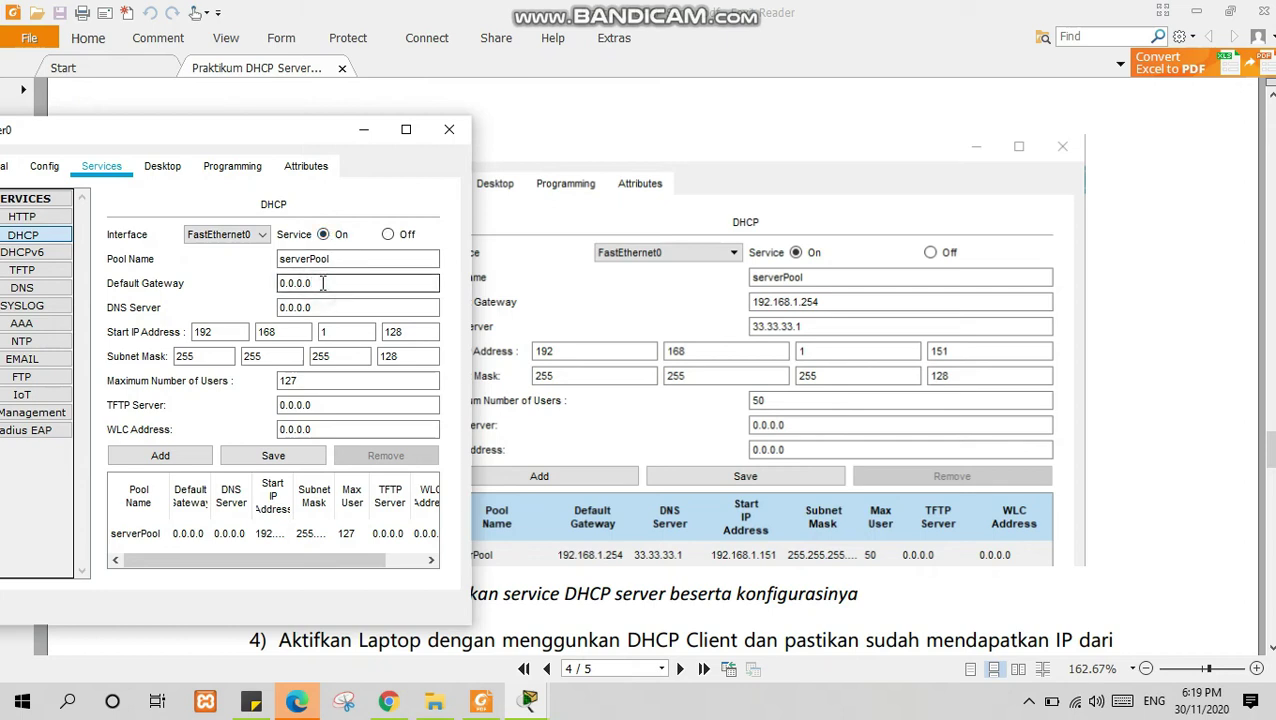
{"action": "key", "text": "ctrl+a"}
{"action": "type", "text": "19"}
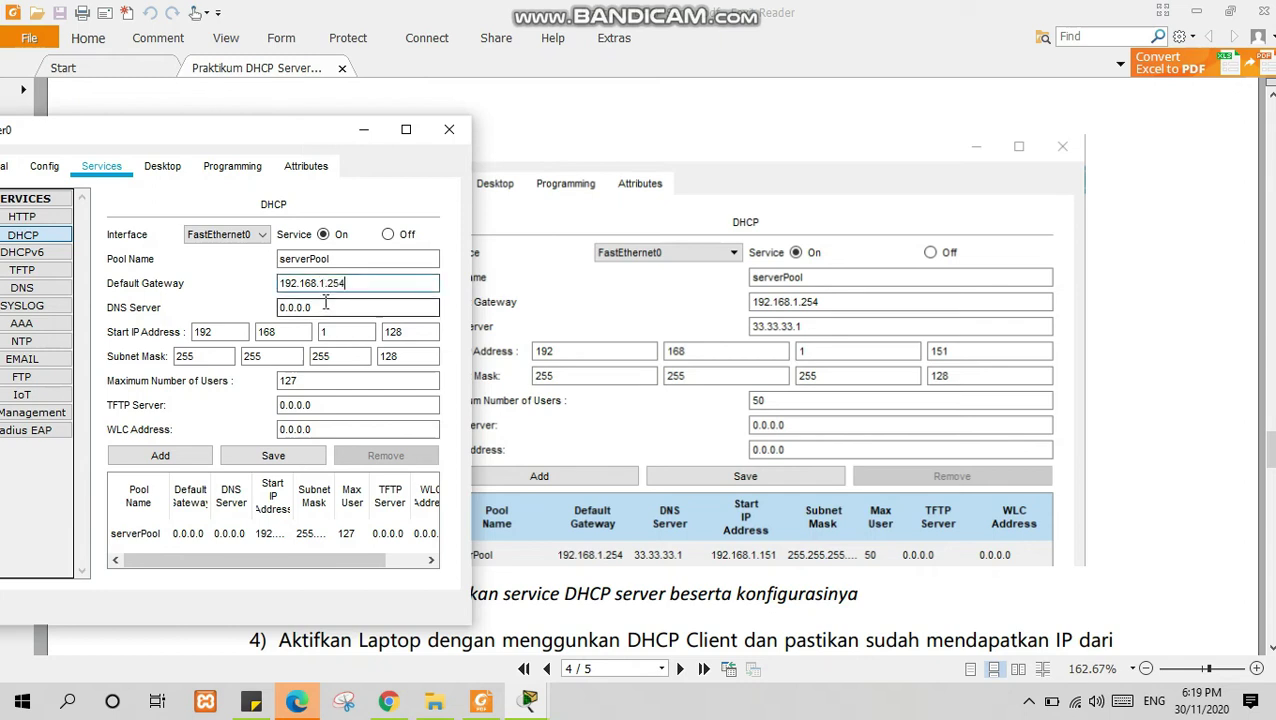
Set the DNS server of Server0's DHCP pool to 33.33.33.1.
{"action": "left_click", "coordinate": [324, 307]}
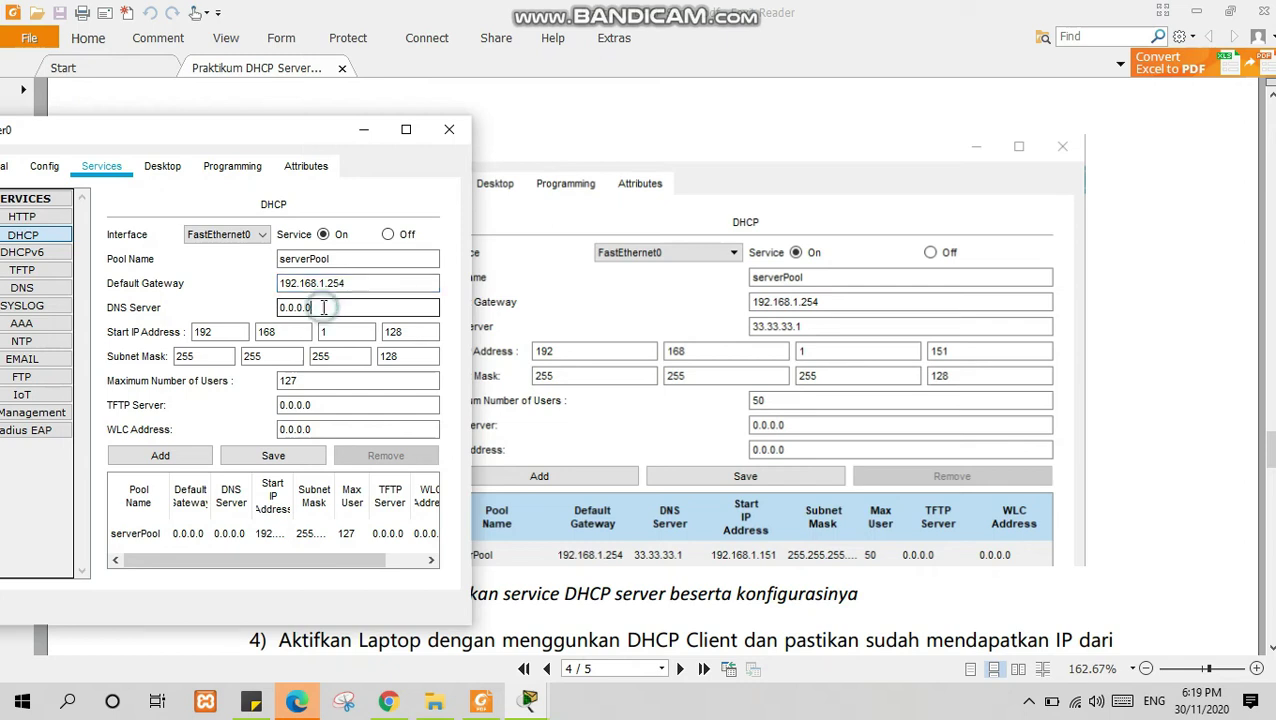
{"action": "double_click", "coordinate": [324, 307]}
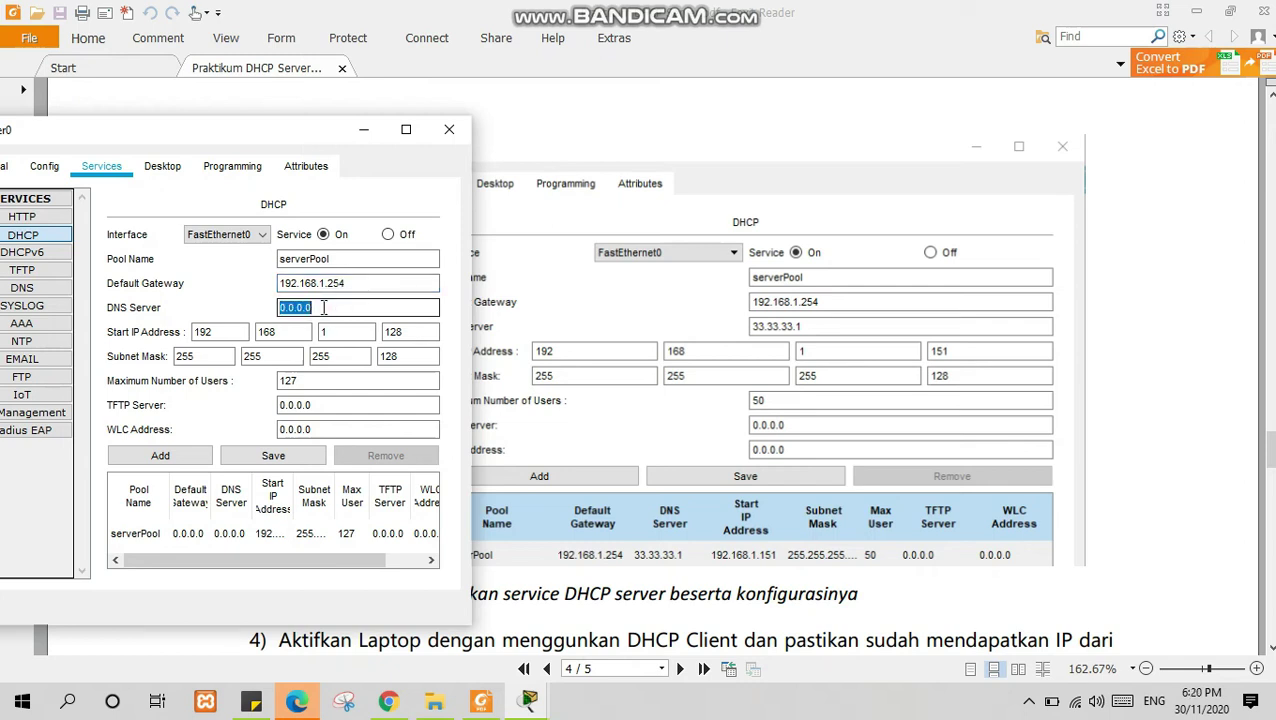
{"action": "type", "text": "33.33.33.1"}
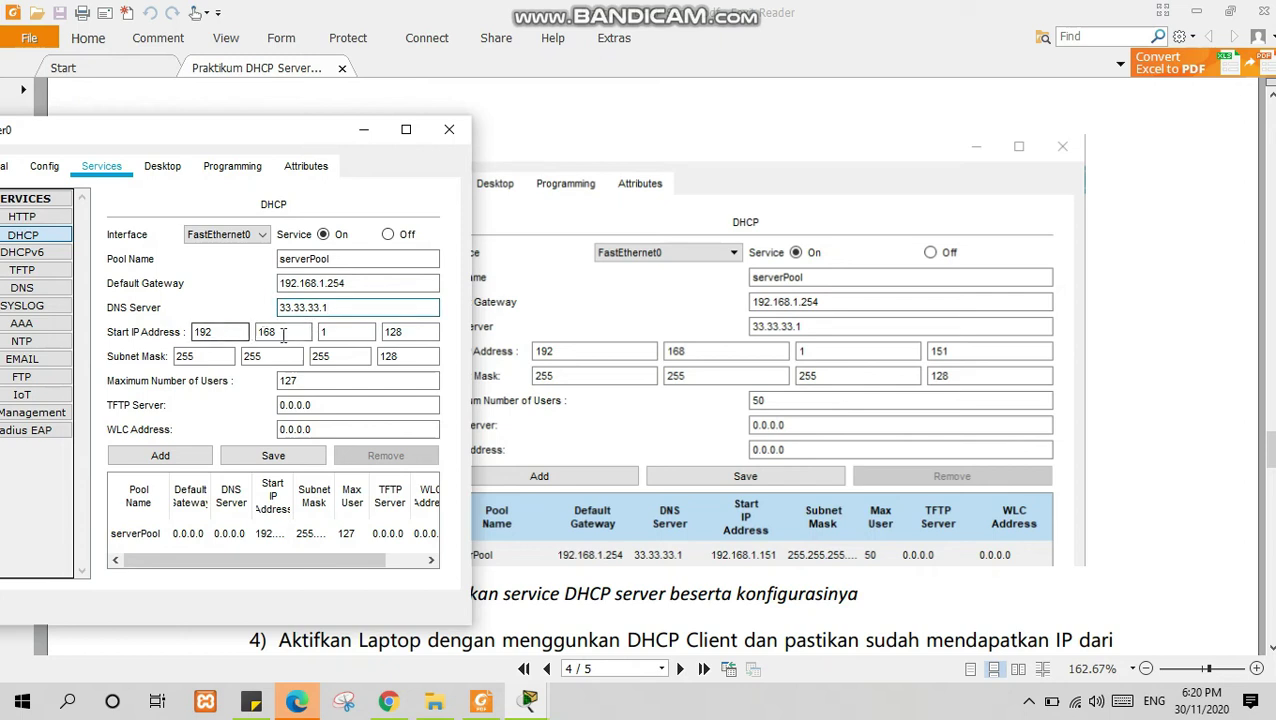
Enter 192.168.1.151 as the pool's start IP address and 50 as the maximum number of users, closing Server0's window without saving the pool.
{"action": "left_click", "coordinate": [419, 329]}
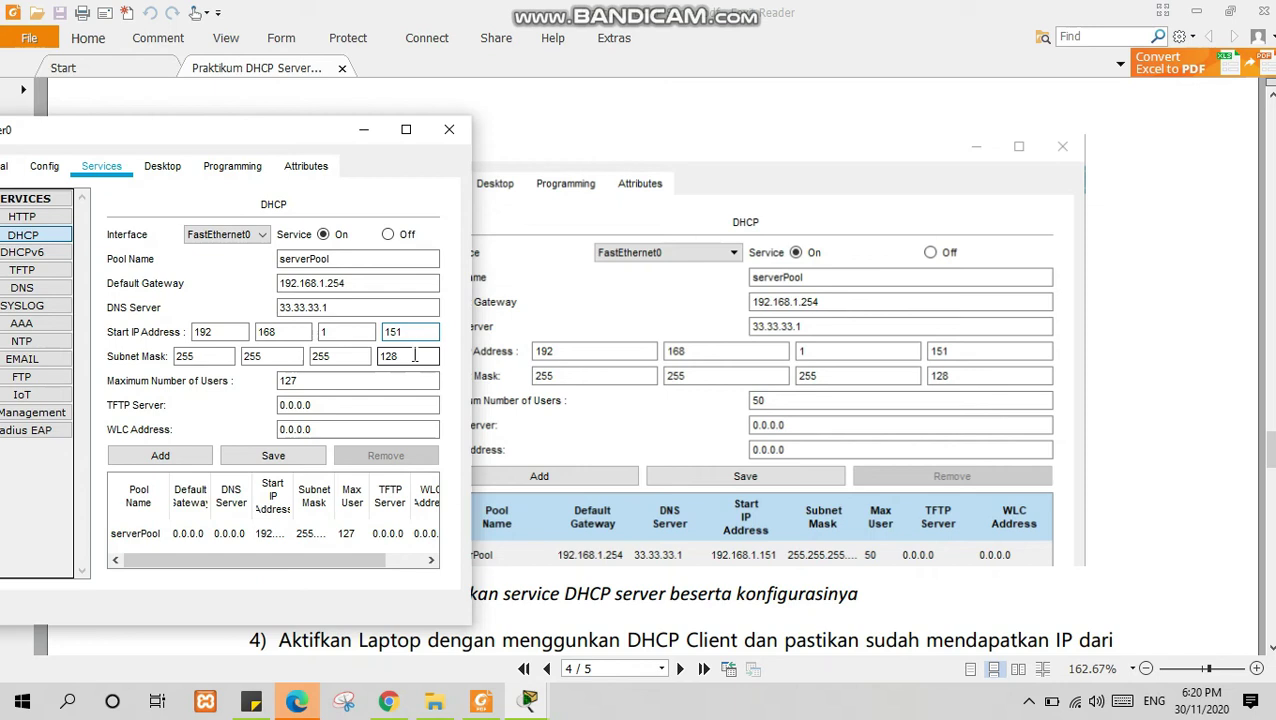
{"action": "left_click", "coordinate": [405, 378]}
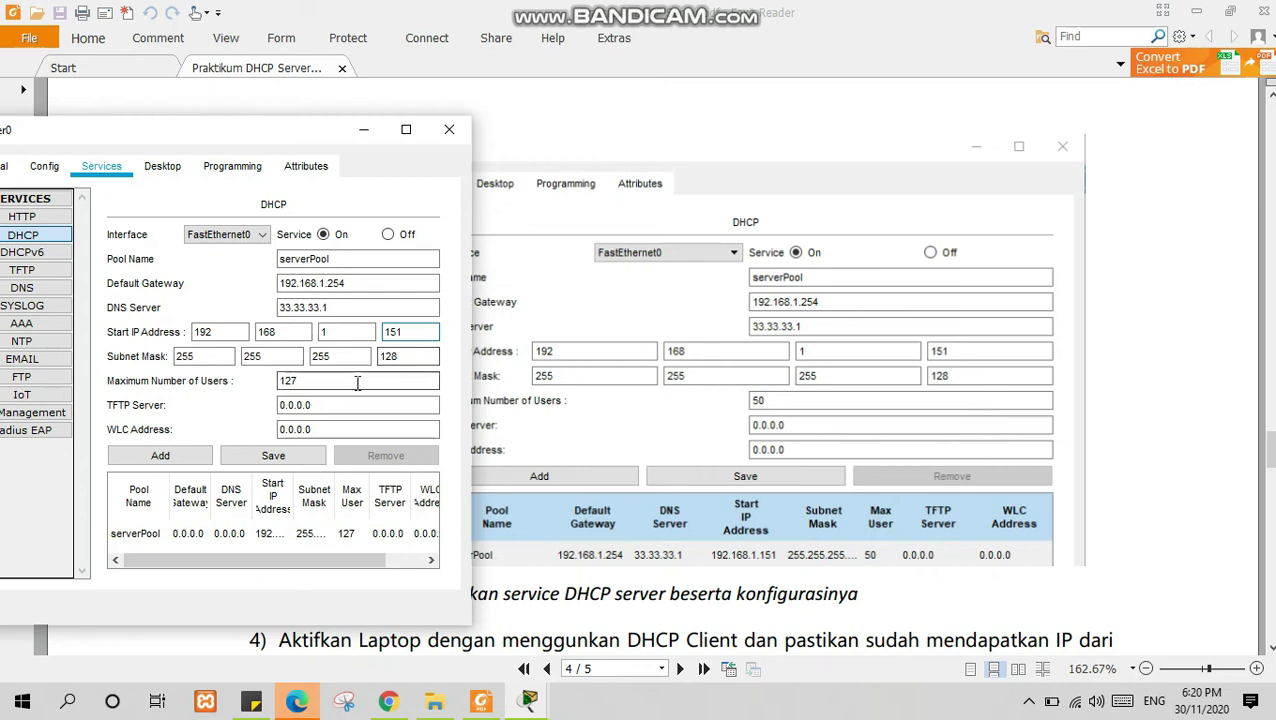
{"action": "left_click_drag", "start_coordinate": [310, 381], "coordinate": [253, 375]}
{"action": "type", "text": "50"}
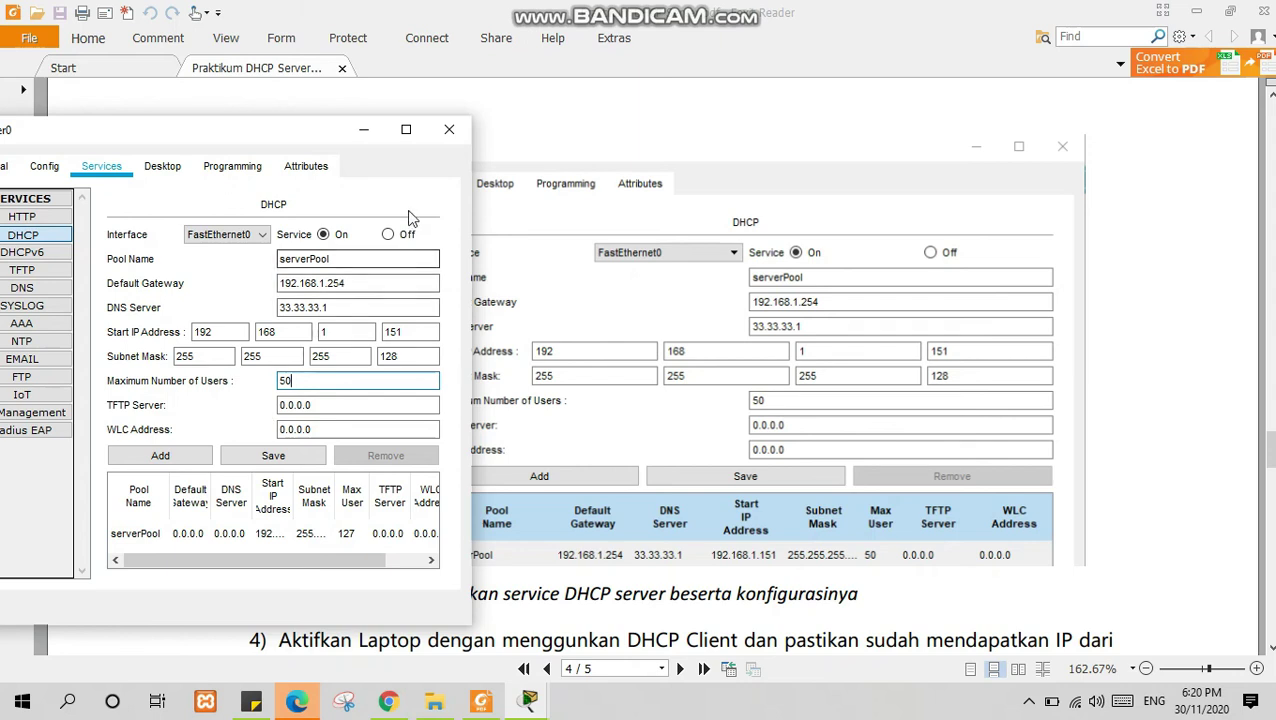
{"action": "left_click", "coordinate": [447, 131]}
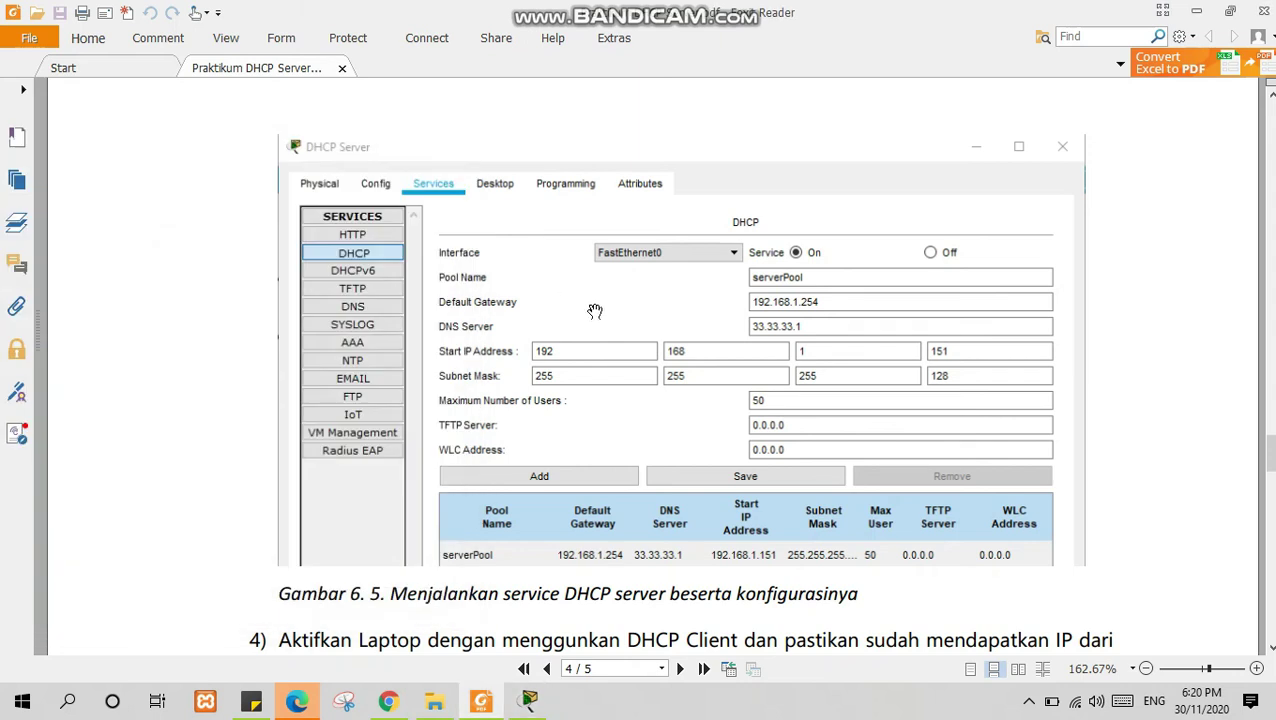
Read the laptop DHCP client instruction in step 4 of the lab guide and open Laptop0's configuration settings in Packet Tracer.
{"action": "scroll", "coordinate": [592, 307], "scroll_direction": "down", "scroll_amount": 3}
{"action": "scroll", "coordinate": [594, 311], "scroll_direction": "down", "scroll_amount": 2}
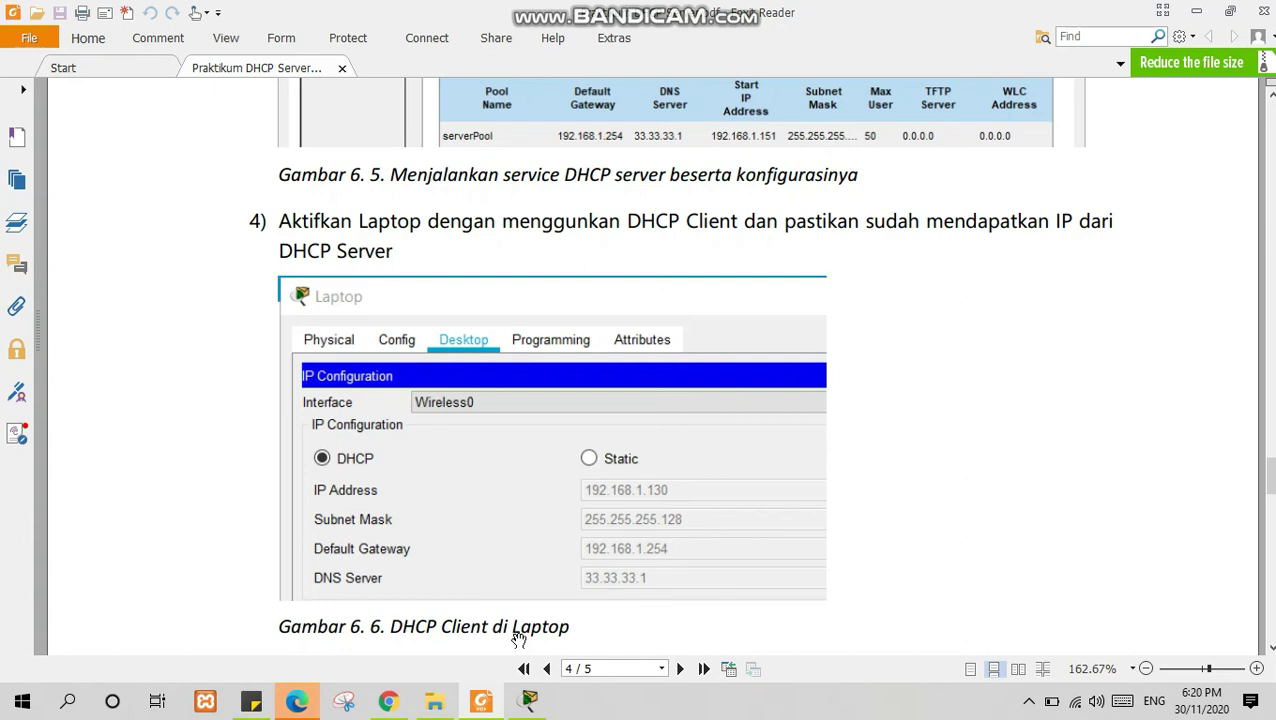
{"action": "left_click", "coordinate": [531, 702]}
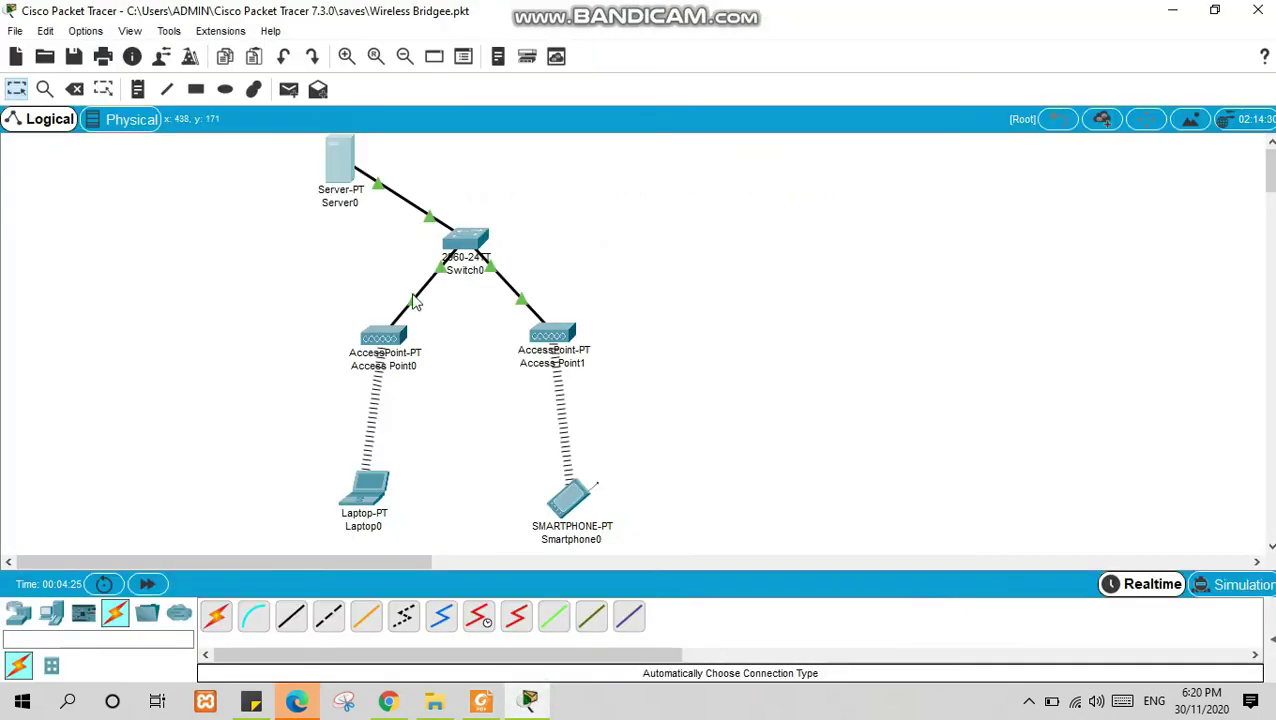
{"action": "left_click", "coordinate": [376, 484]}
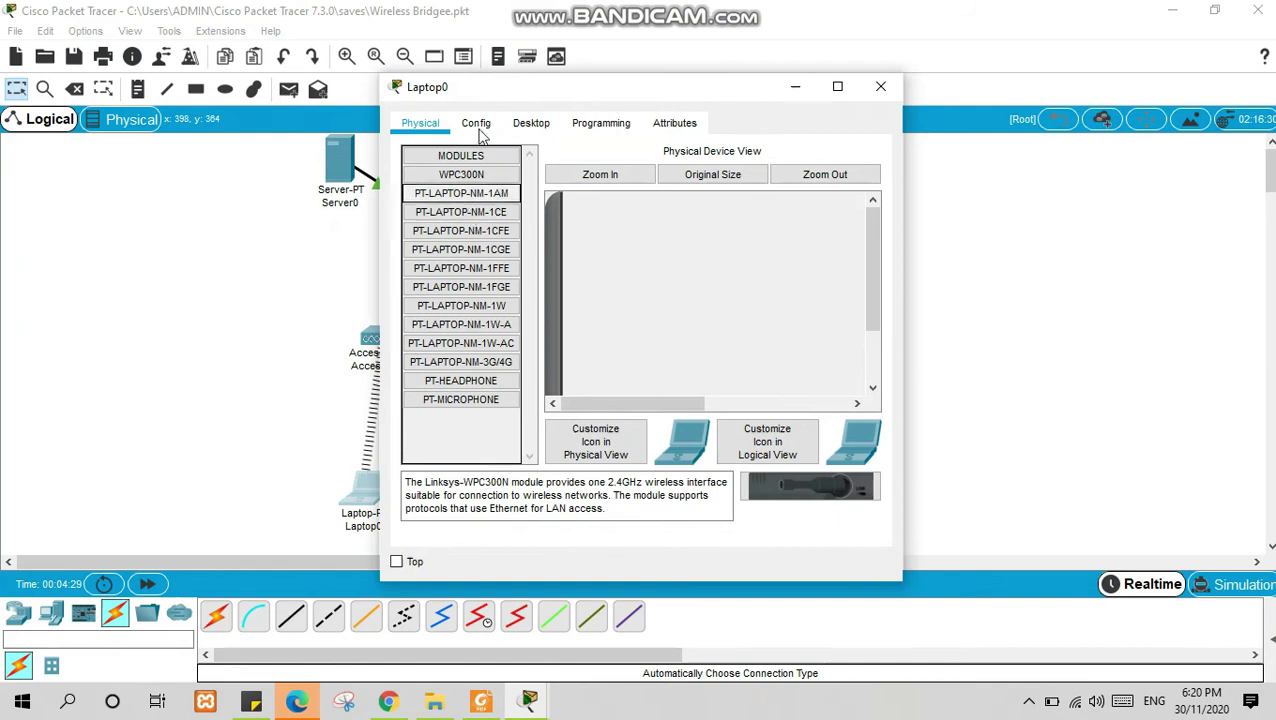
{"action": "left_click", "coordinate": [484, 120]}
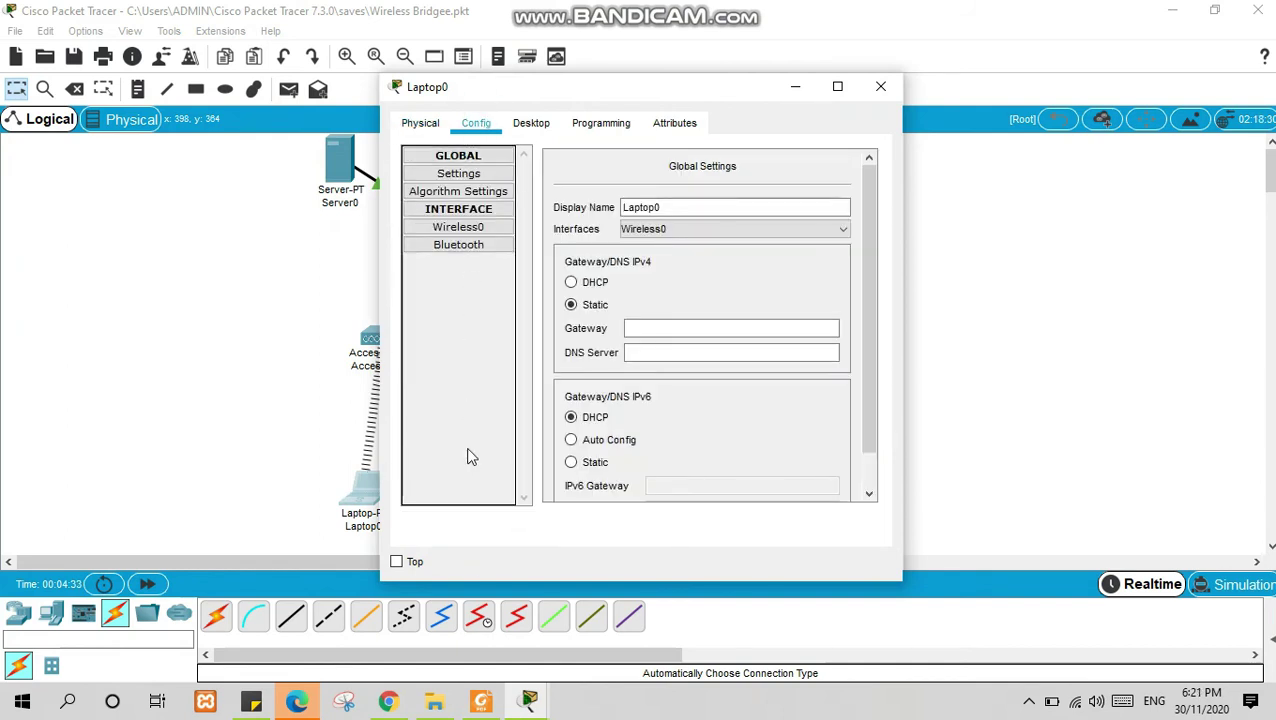
Compare with the laptop figure (Gambar 6.6) in the lab guide and bring up Laptop0's desktop applications.
{"action": "left_click", "coordinate": [481, 702]}
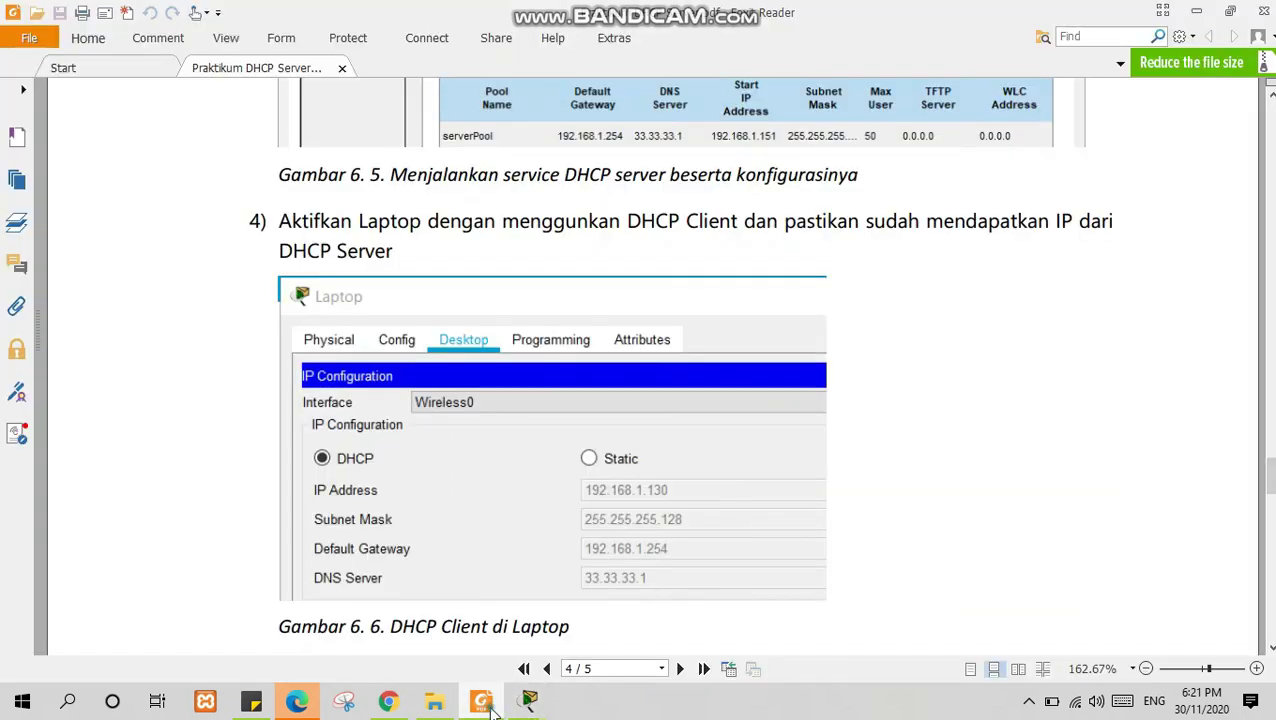
{"action": "left_click", "coordinate": [481, 702]}
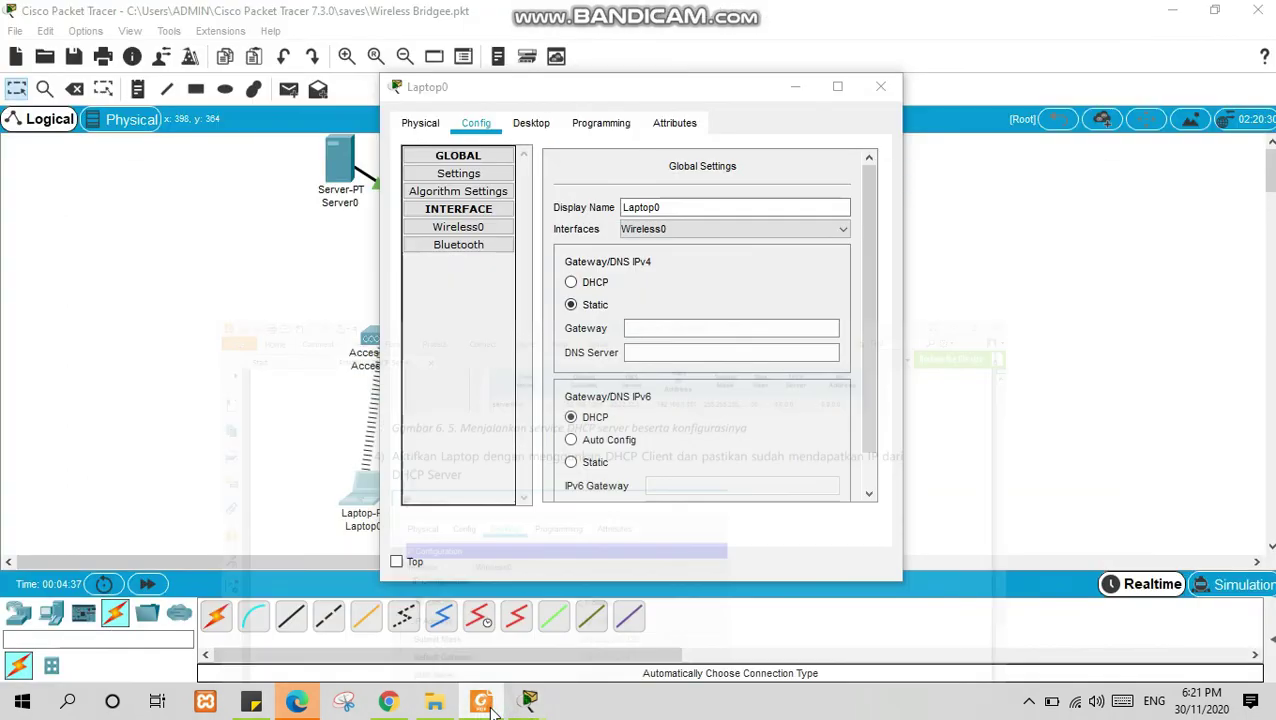
{"action": "left_click", "coordinate": [532, 125]}
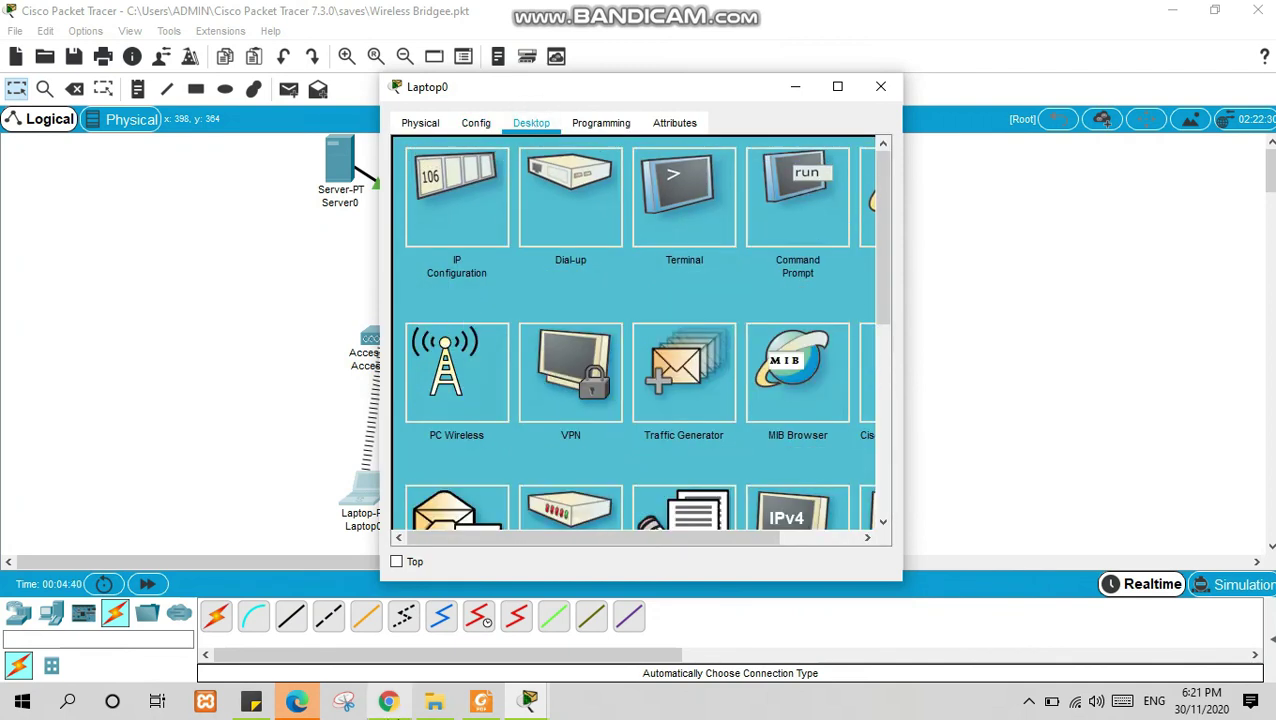
{"action": "left_click", "coordinate": [515, 700]}
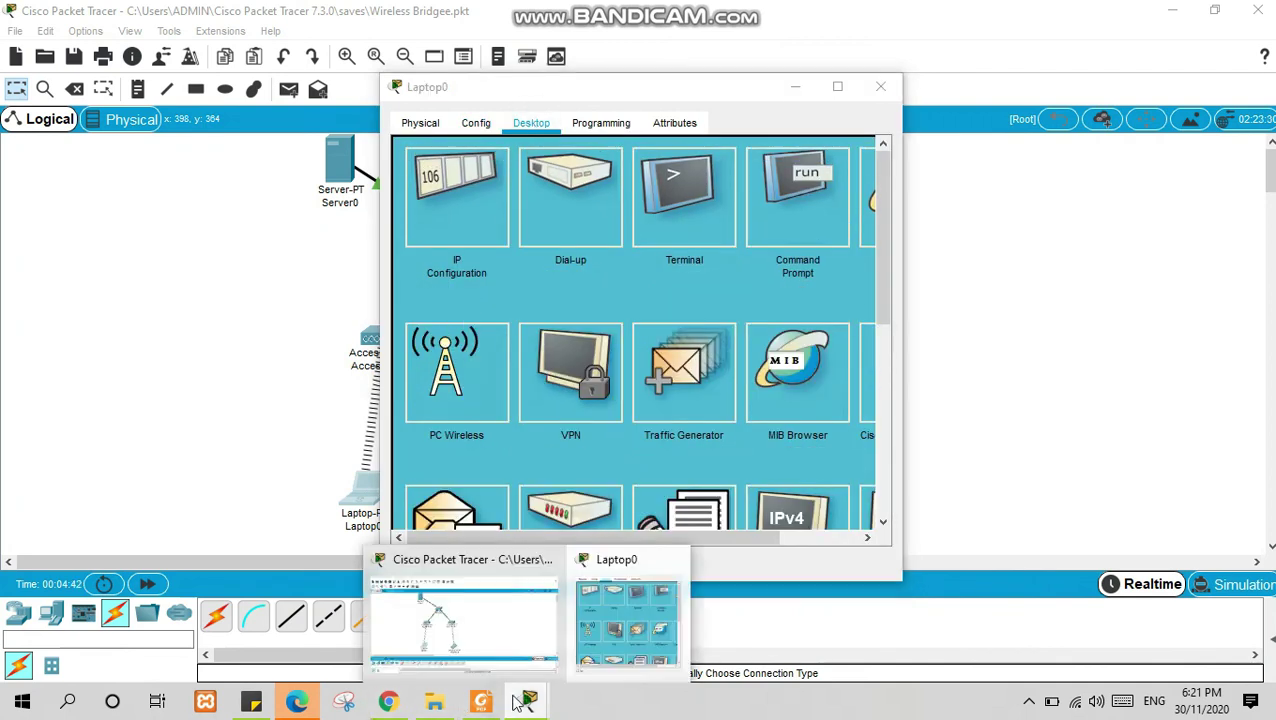
{"action": "left_click", "coordinate": [483, 702]}
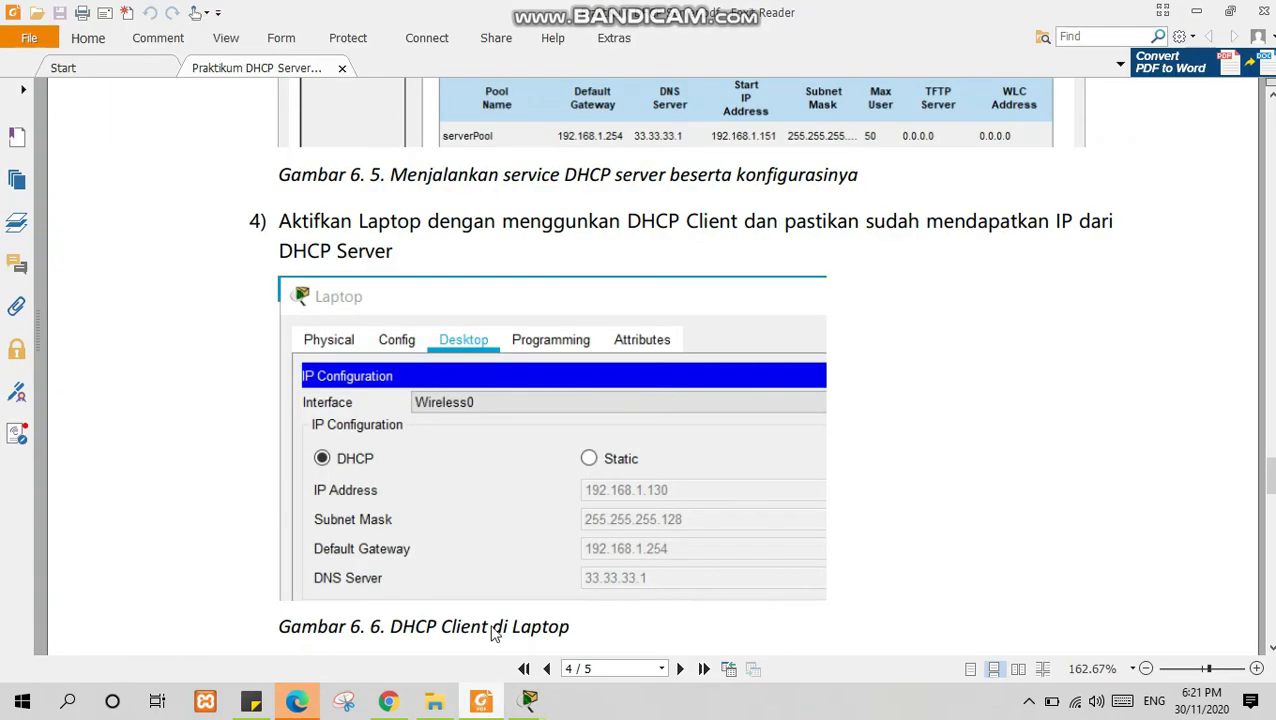
{"action": "scroll", "coordinate": [470, 437], "scroll_direction": "down", "scroll_amount": 2}
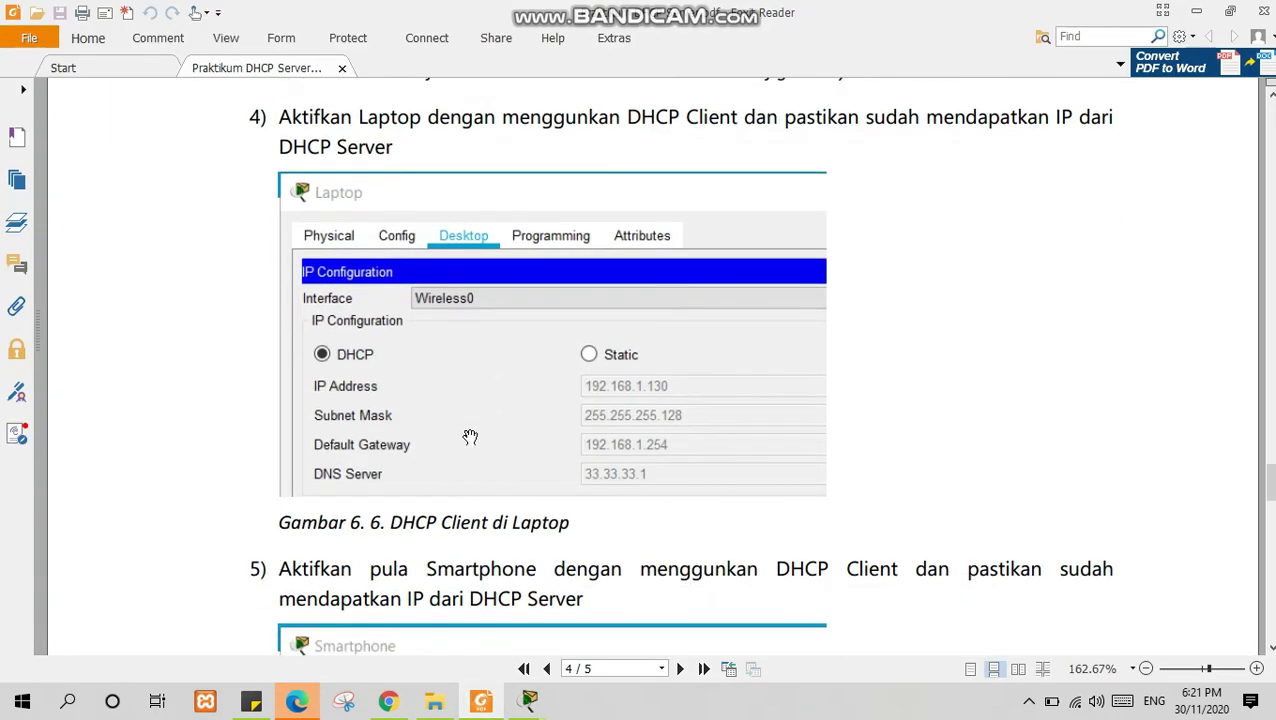
Set Laptop0's Wireless0 IP configuration to DHCP in Packet Tracer and close the laptop's window.
{"action": "key", "text": "alt+Tab"}
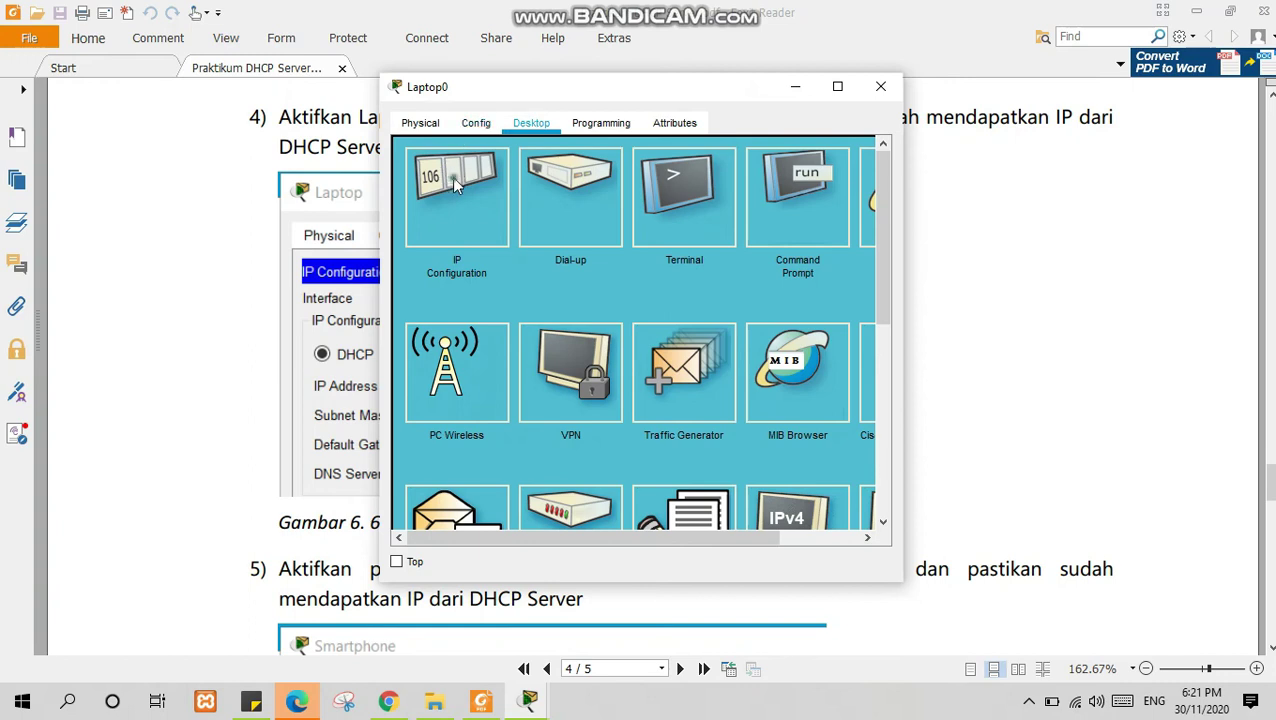
{"action": "left_click", "coordinate": [452, 176]}
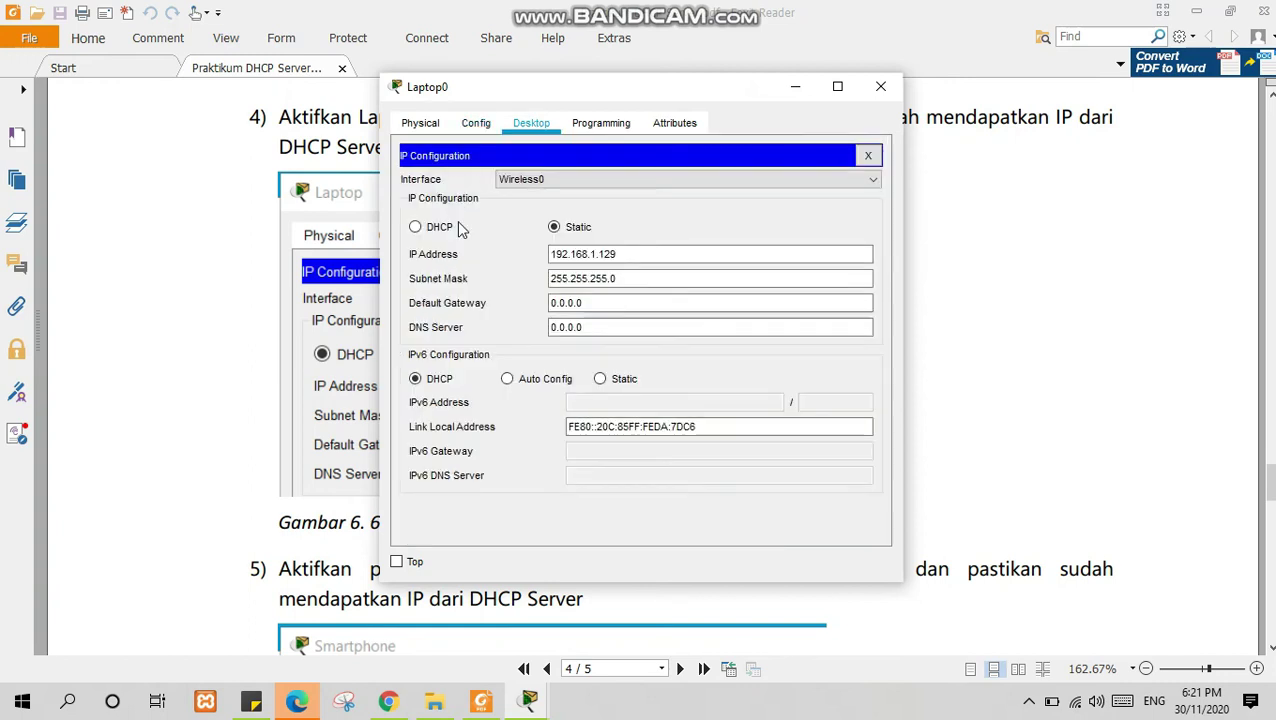
{"action": "left_click", "coordinate": [572, 254]}
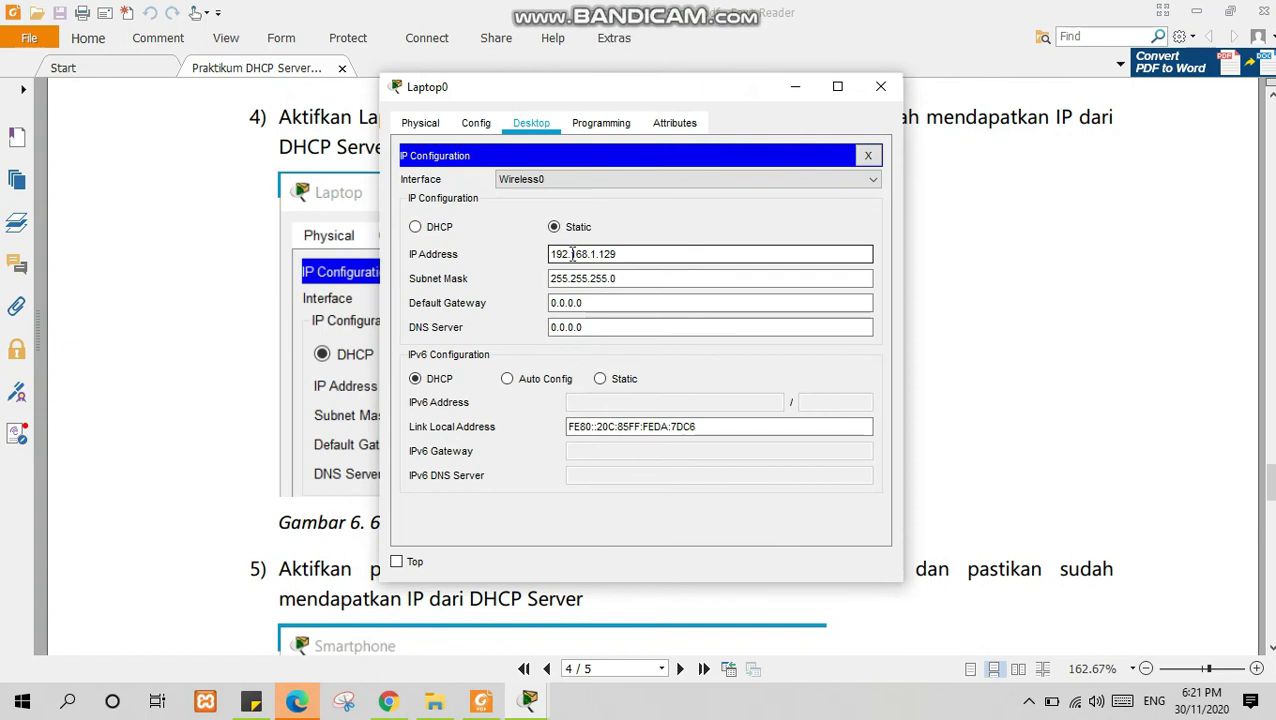
{"action": "left_click", "coordinate": [446, 230]}
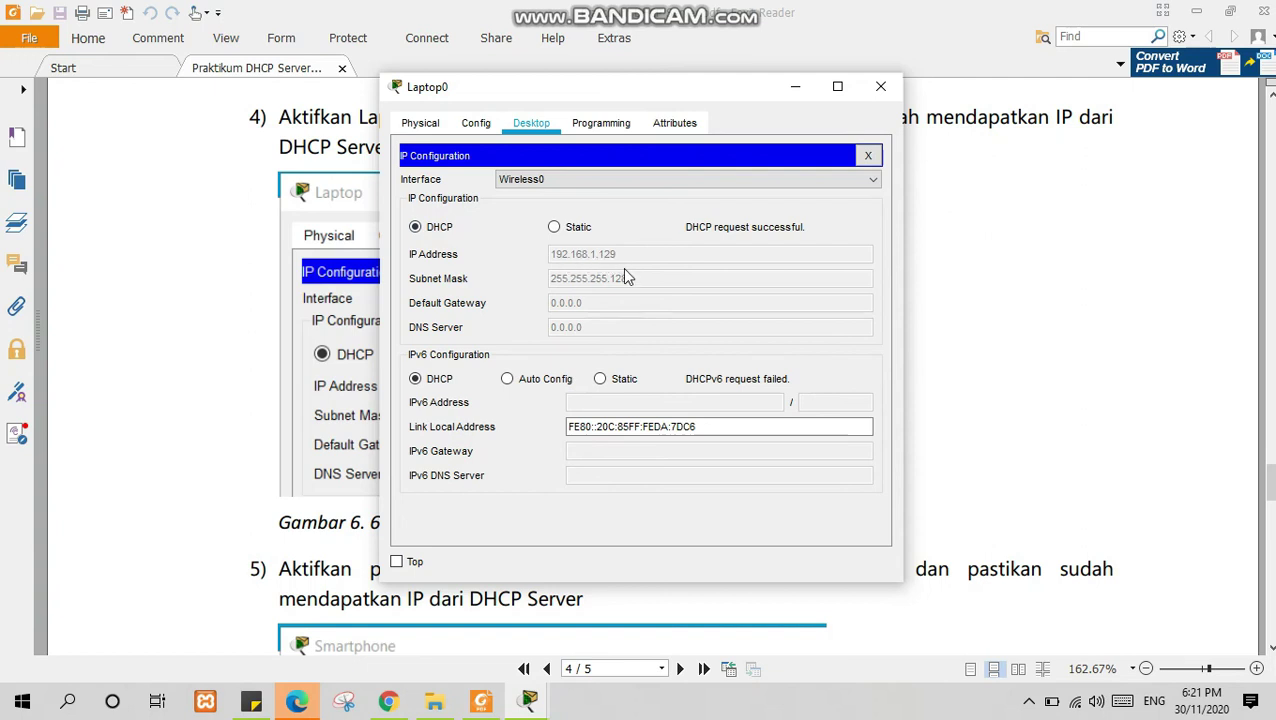
{"action": "left_click", "coordinate": [881, 88]}
Read step 5 of the lab guide and its figure on setting the smartphone as a DHCP client.
{"action": "scroll", "coordinate": [876, 357], "scroll_direction": "down", "scroll_amount": 2}
{"action": "scroll", "coordinate": [876, 357], "scroll_direction": "down", "scroll_amount": 5}
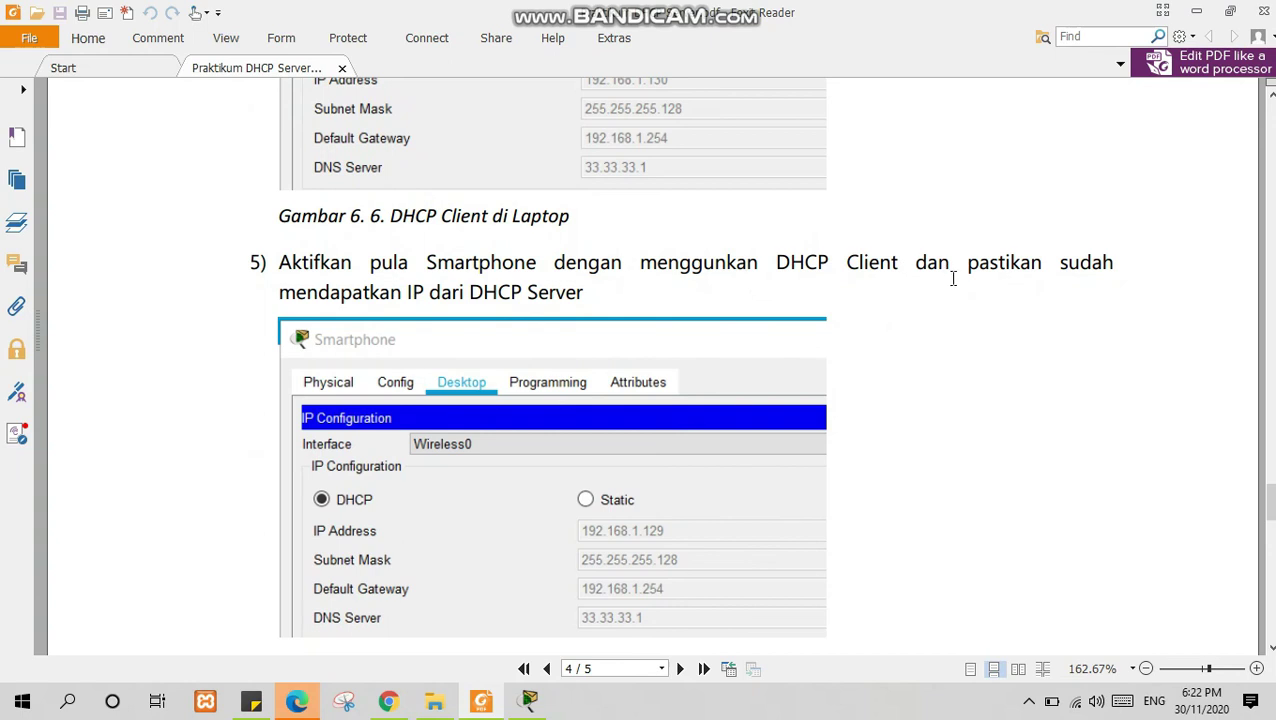
{"action": "scroll", "coordinate": [954, 279], "scroll_direction": "down", "scroll_amount": 1}
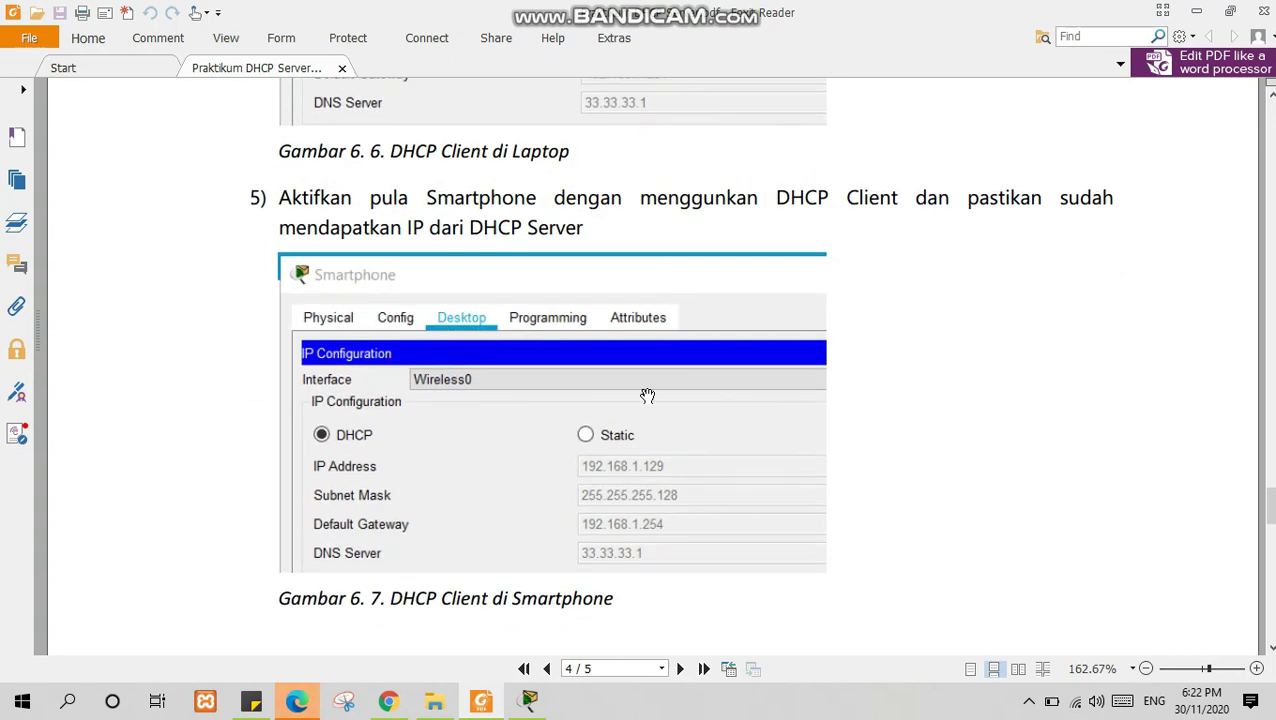
Switch to Packet Tracer, set Smartphone0's Wireless0 IP configuration to DHCP, and close the smartphone's window.
{"action": "left_click", "coordinate": [529, 700]}
{"action": "left_click", "coordinate": [570, 497]}
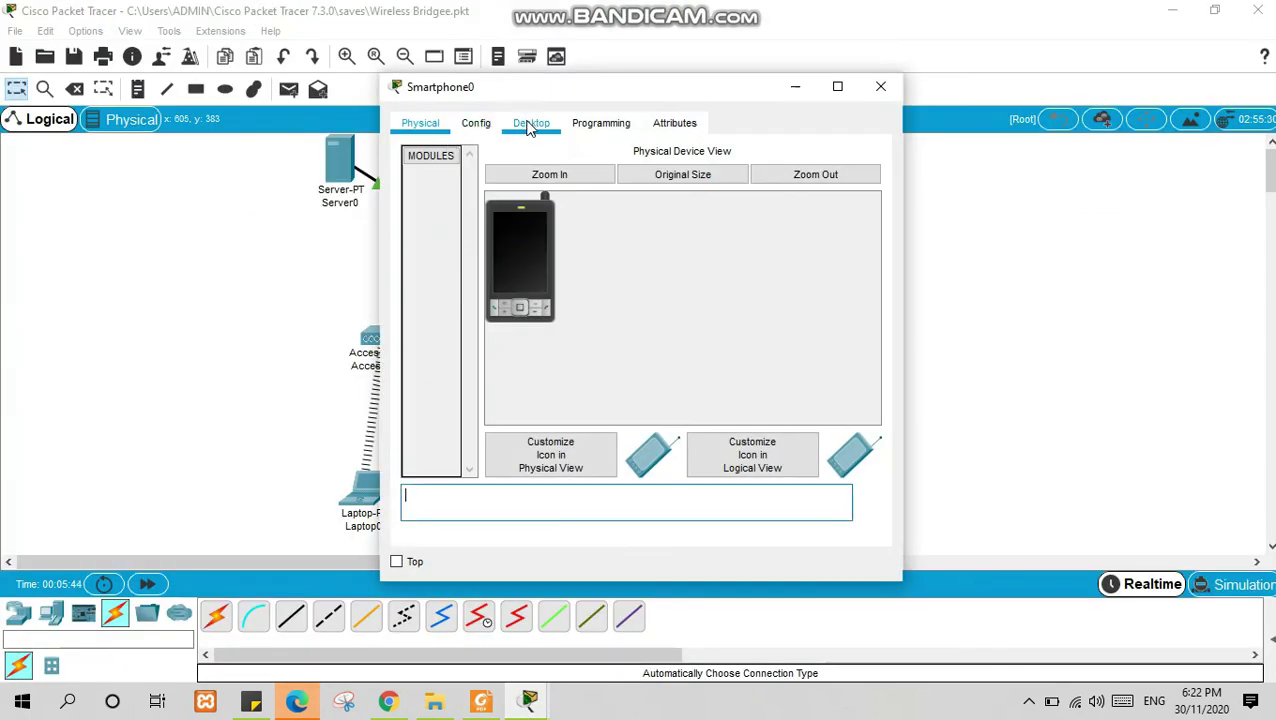
{"action": "left_click", "coordinate": [530, 123]}
{"action": "left_click", "coordinate": [464, 185]}
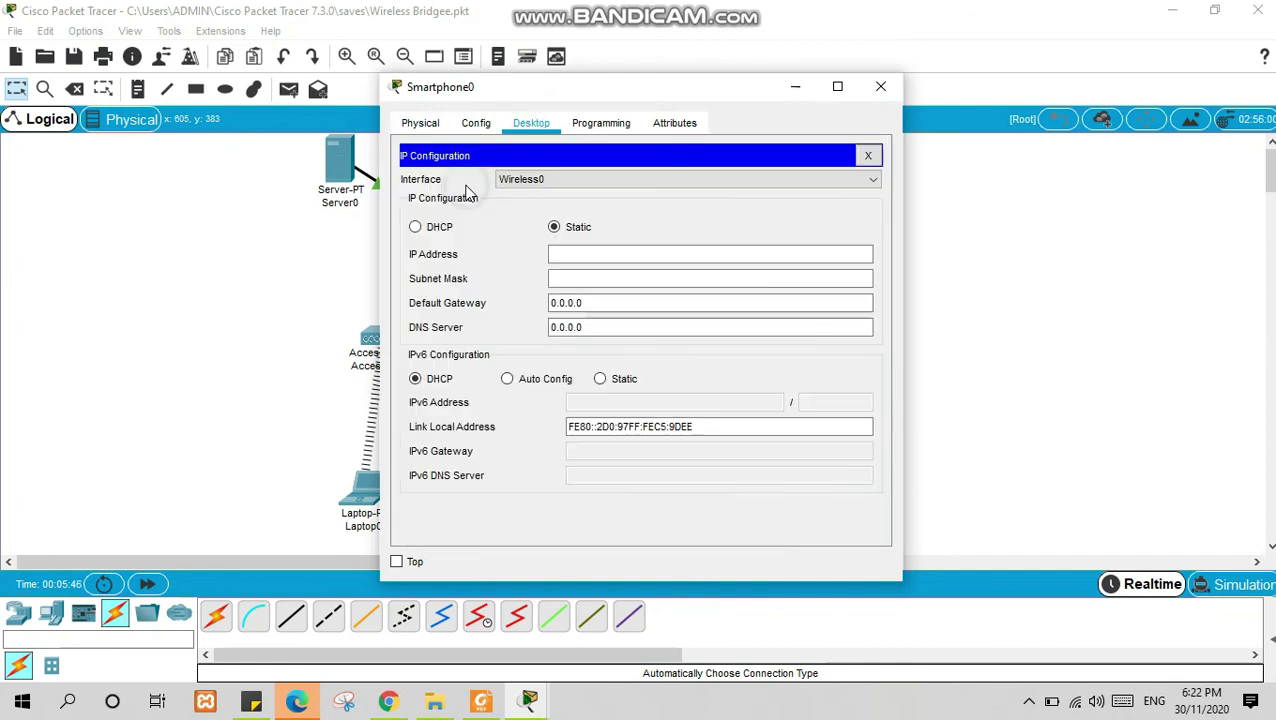
{"action": "left_click", "coordinate": [433, 229]}
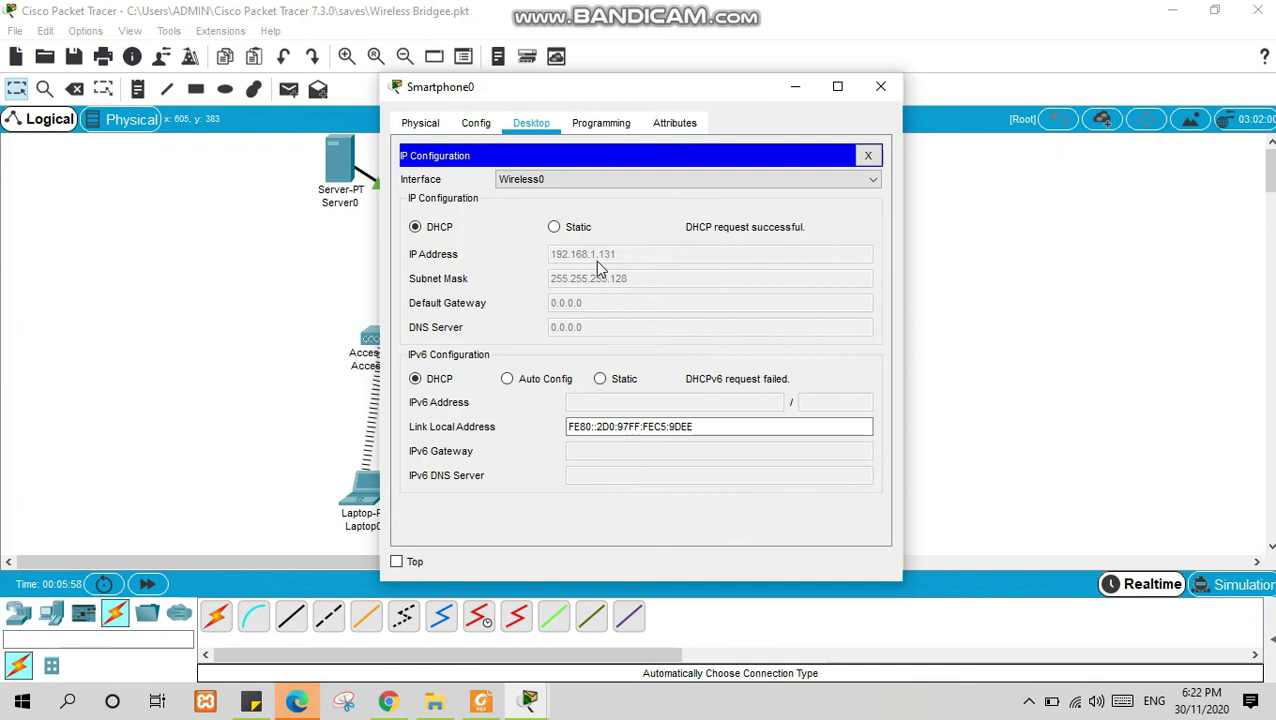
{"action": "left_click", "coordinate": [880, 86]}
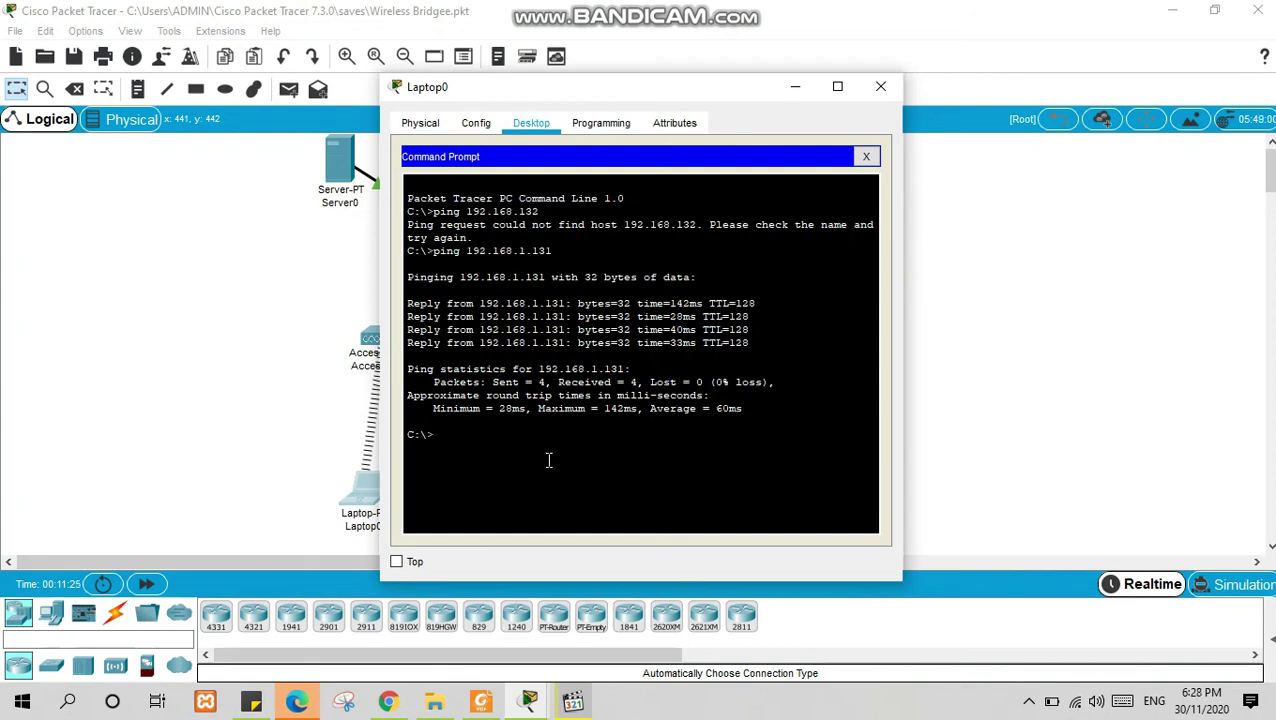
Test connectivity from Laptop0's command prompt to the smartphone by running ping 192.168.1.131.
{"action": "type", "text": "ping 192.168.1.13"}
{"action": "left_click_drag", "start_coordinate": [466, 436], "coordinate": [553, 436]}
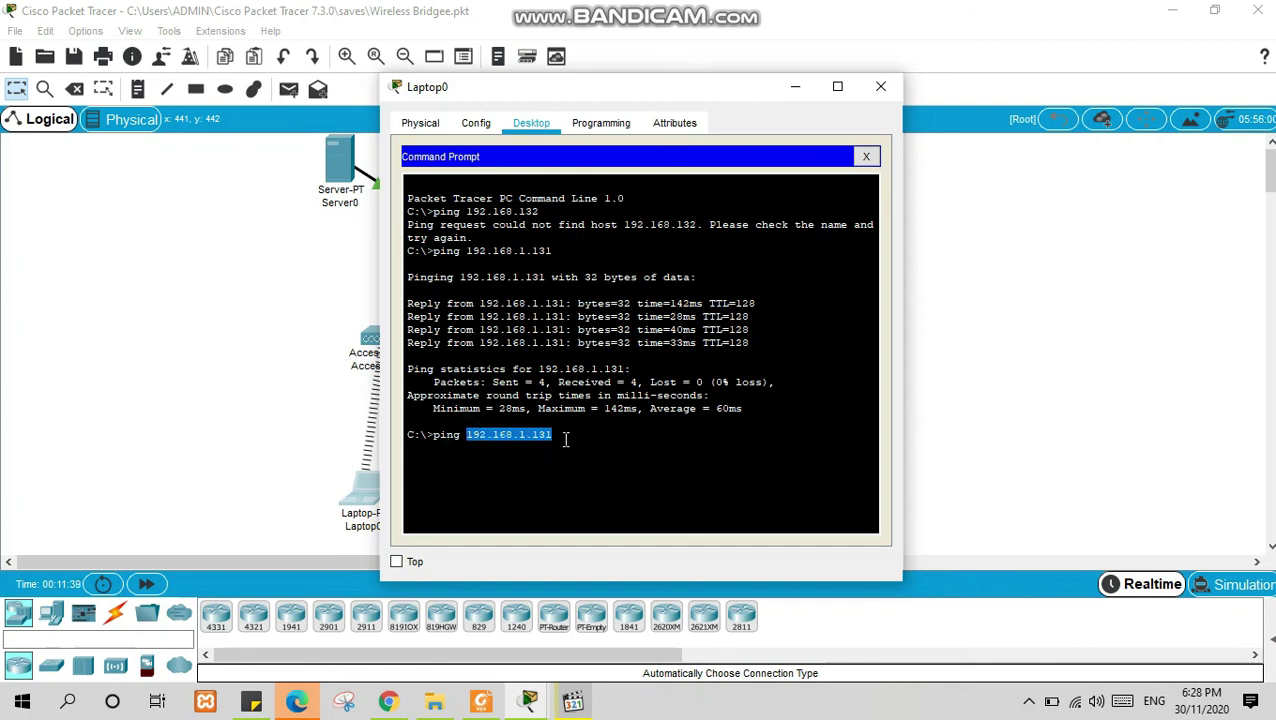
{"action": "left_click", "coordinate": [565, 440]}
{"action": "key", "text": "Return"}
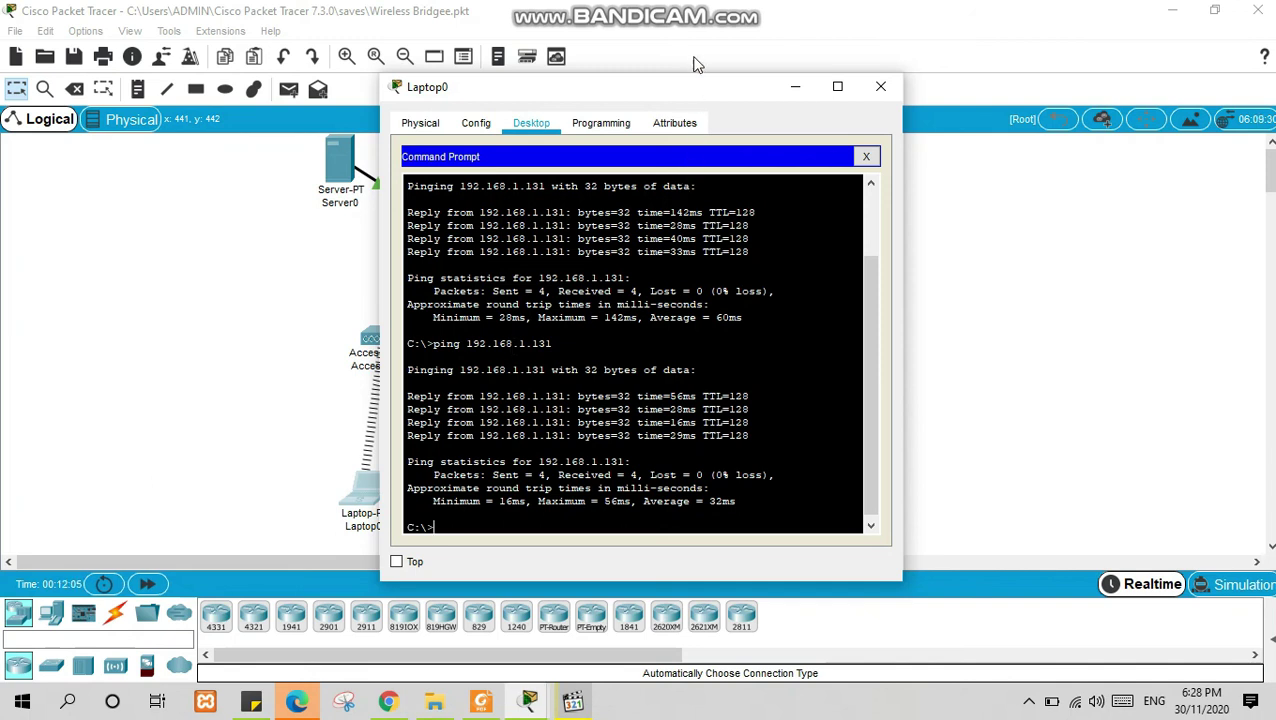
{"action": "mouse_move", "coordinate": [672, 6]}
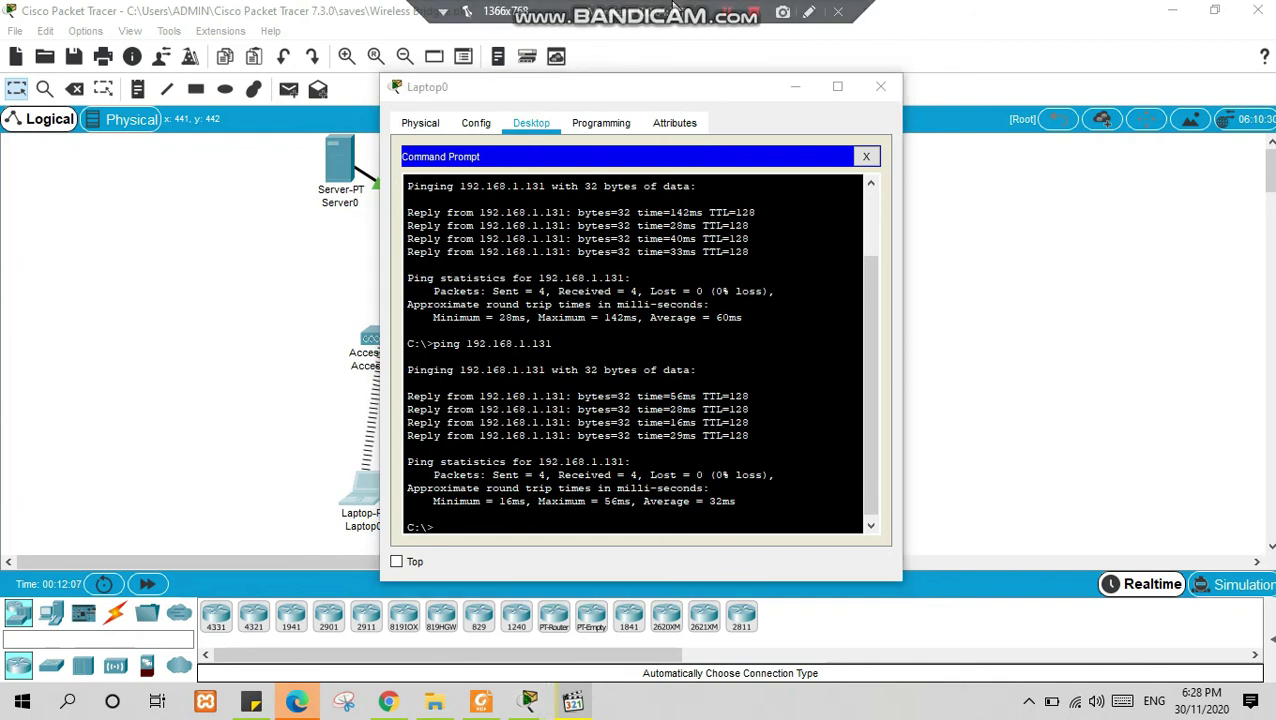